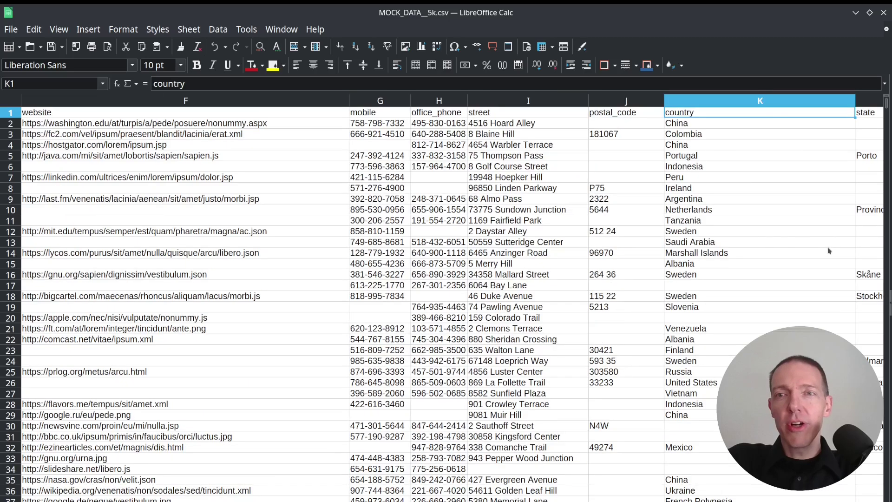
# Step: Review the column headers of the leads spreadsheet, covering postal_code, country, state and lead_source, and return to first_name
pyautogui.press('Right')
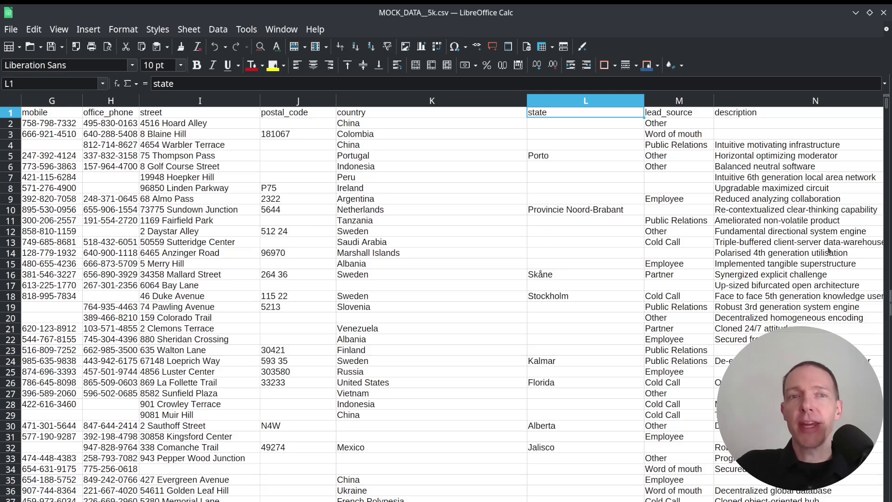
pyautogui.moveTo(292, 188); pyautogui.dragTo(284, 266)
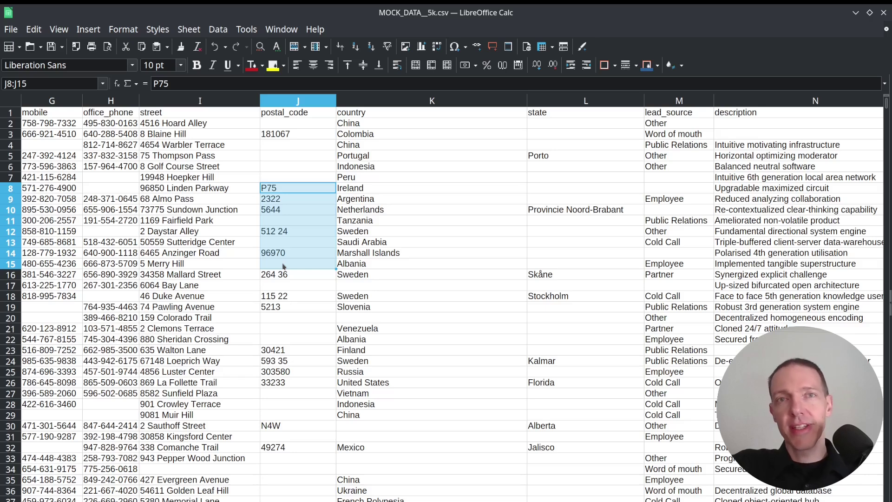
pyautogui.click(292, 114)
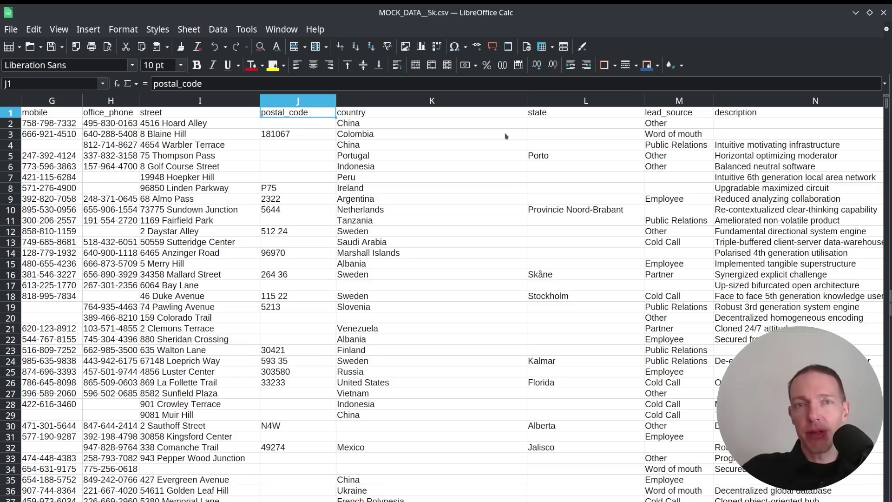
pyautogui.press('Right')
pyautogui.press('Right')
pyautogui.press('Right')
pyautogui.press('Right')
pyautogui.press('Right')
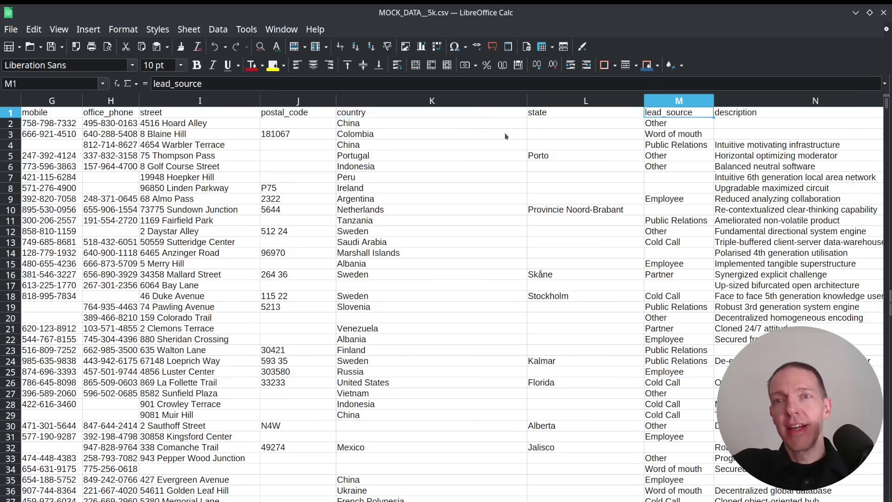
pyautogui.press('Left')
pyautogui.press('Left')
pyautogui.press('Left')
pyautogui.press('Left')
pyautogui.press('Left')
pyautogui.press('Left')
pyautogui.press('Left')
pyautogui.press('Left')
pyautogui.press('Left')
pyautogui.press('Left')
pyautogui.press('Left')
pyautogui.press('Left')
pyautogui.press('Left')
pyautogui.press('Left')
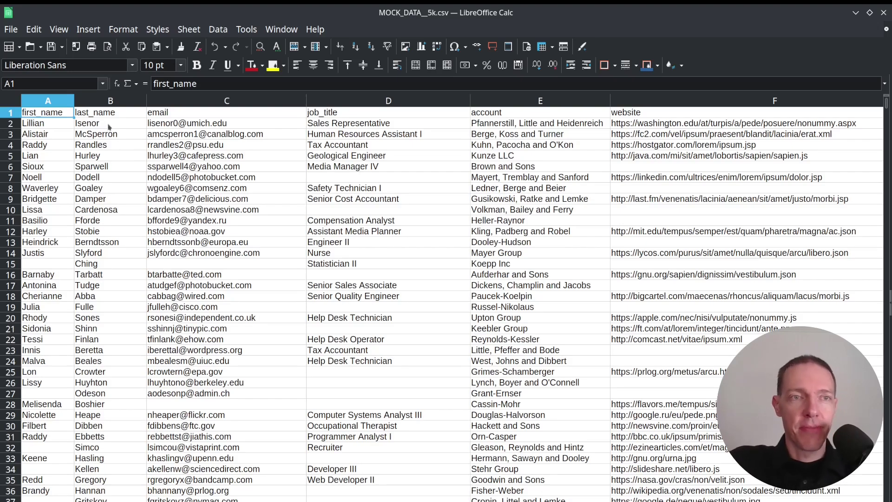
# Step: Examine the name, email, job title and account columns across the lead records for filled and missing values
pyautogui.moveTo(109, 127); pyautogui.dragTo(99, 190)
pyautogui.click(98, 190)
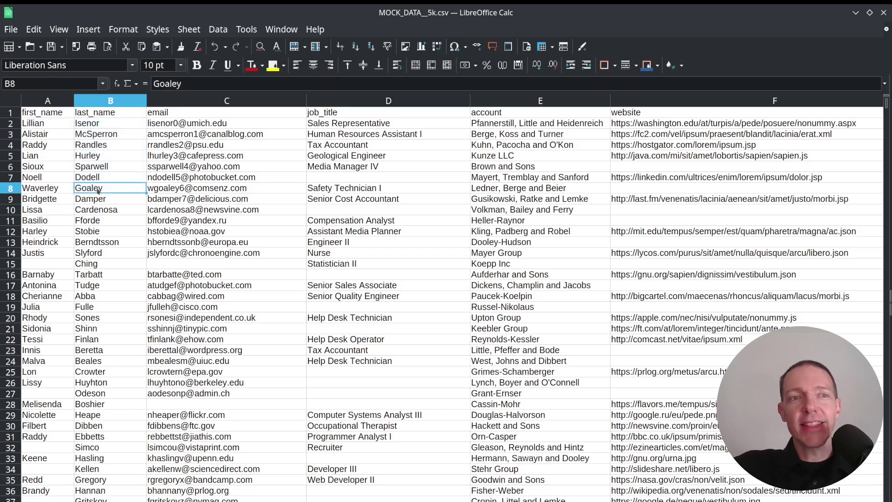
pyautogui.click(212, 256)
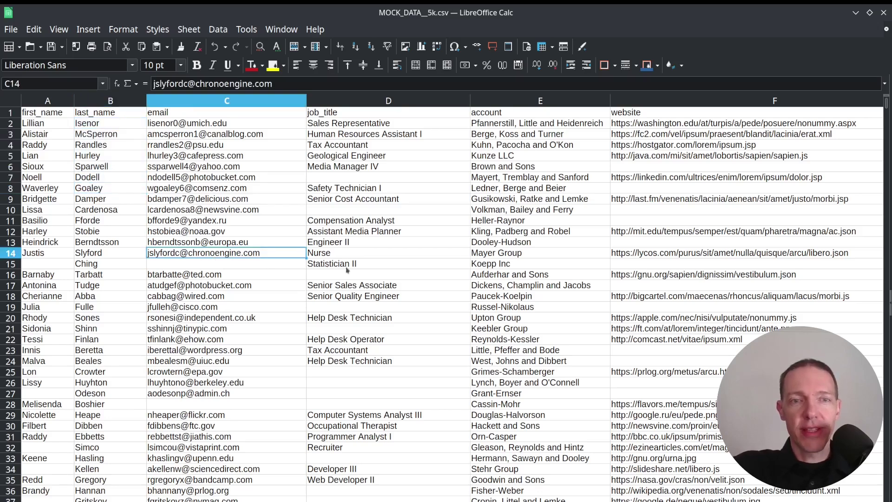
pyautogui.click(388, 274)
pyautogui.moveTo(380, 372); pyautogui.dragTo(381, 403)
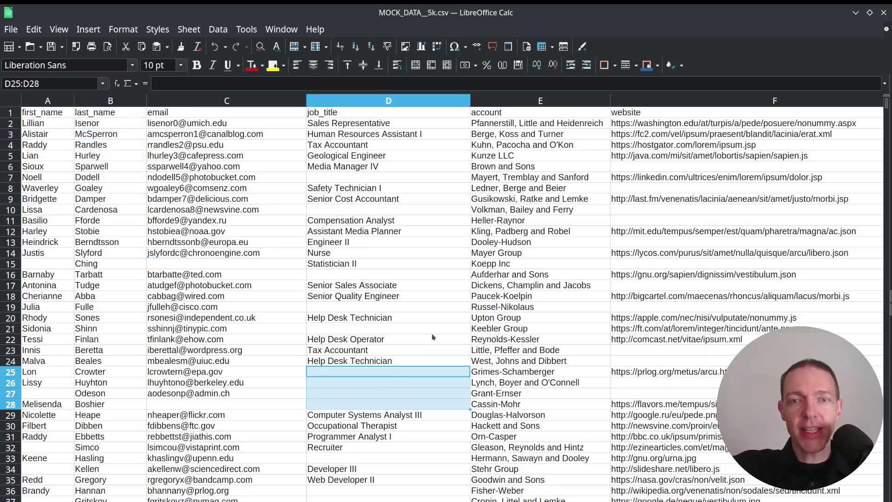
pyautogui.scroll(-6, 539, 296)
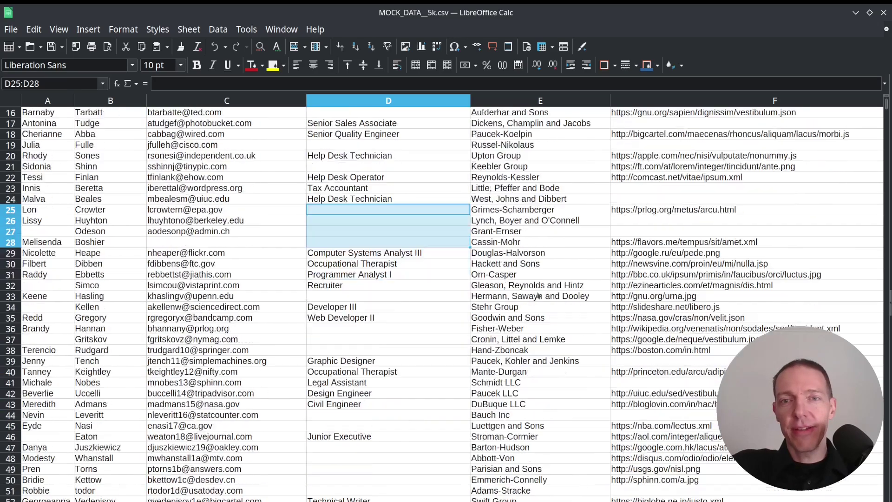
pyautogui.scroll(-10, 539, 295)
pyautogui.click(538, 265)
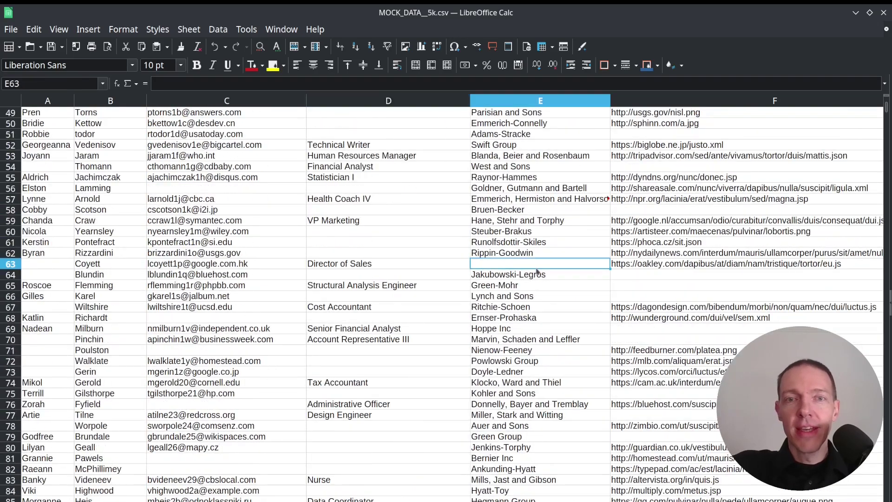
pyautogui.moveTo(116, 187); pyautogui.dragTo(127, 307)
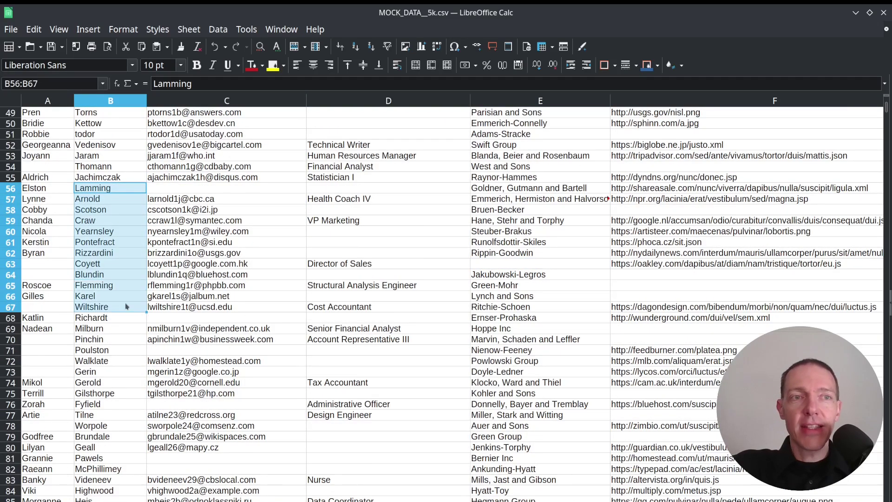
pyautogui.click(129, 257)
pyautogui.hotkey('ctrl', 'Up')
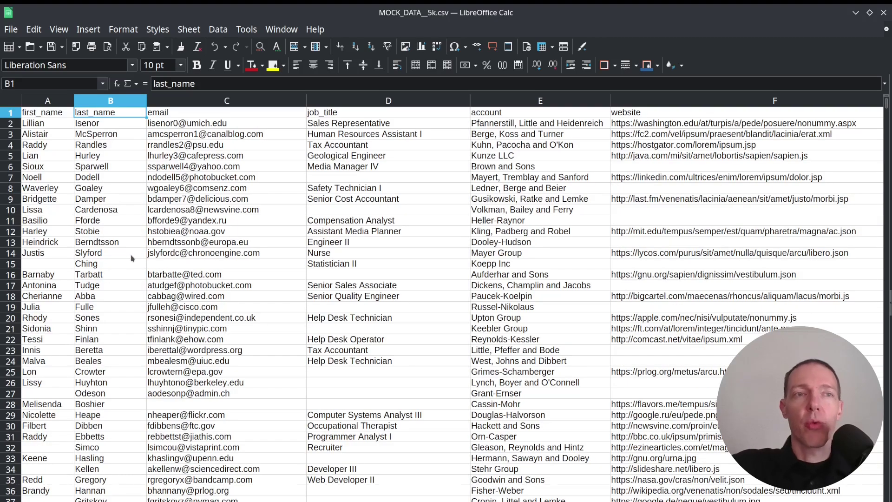
pyautogui.click(110, 123)
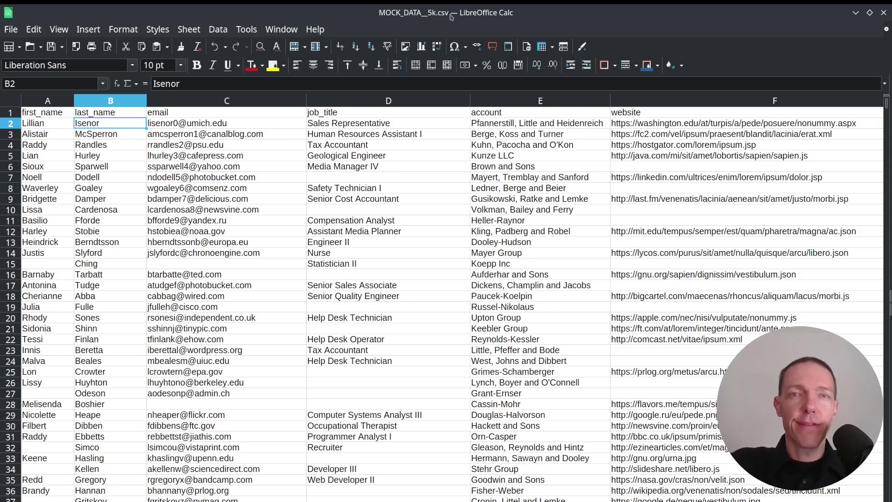
# Step: Switch to the Dolphin file manager and open MOCK_DATA__5k.csv from the Leads folder in Kate
pyautogui.hotkey('alt', 'Tab')
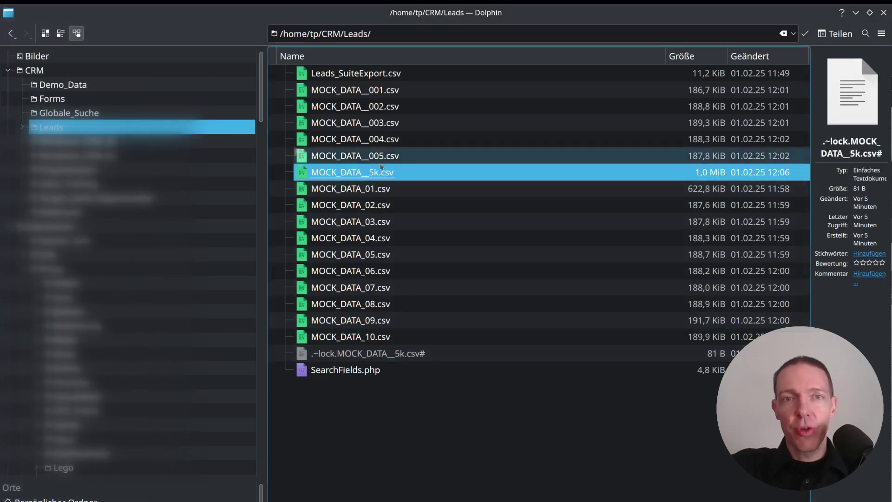
pyautogui.rightClick(381, 172)
pyautogui.moveTo(536, 194)
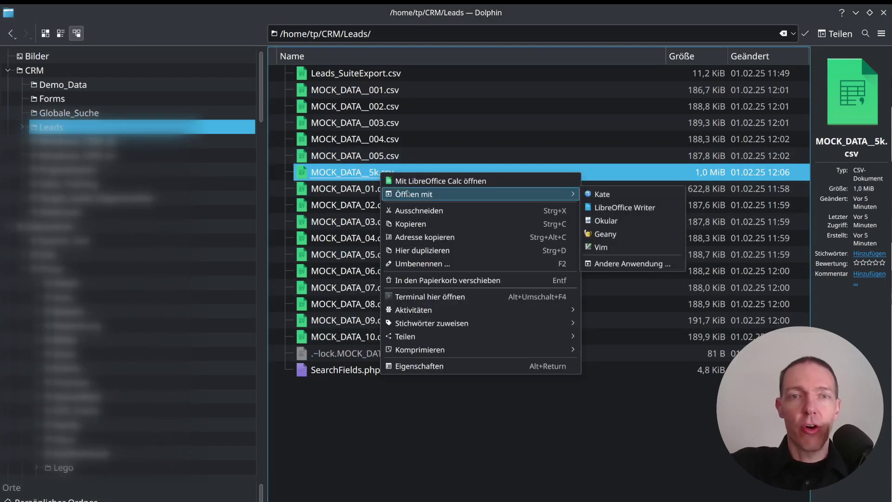
pyautogui.click(644, 195)
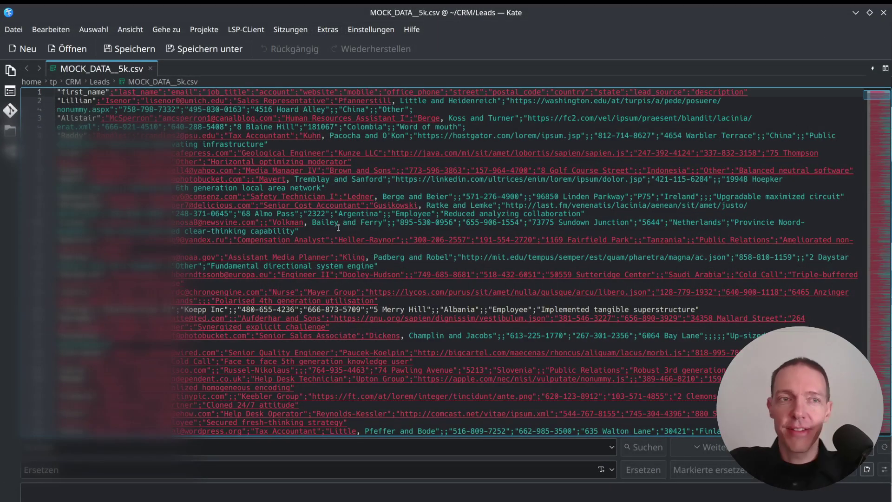
# Step: Delete everything after the first data record, including the trailing empty line, keeping only the header row and one lead
pyautogui.press('Down')
pyautogui.press('Down')
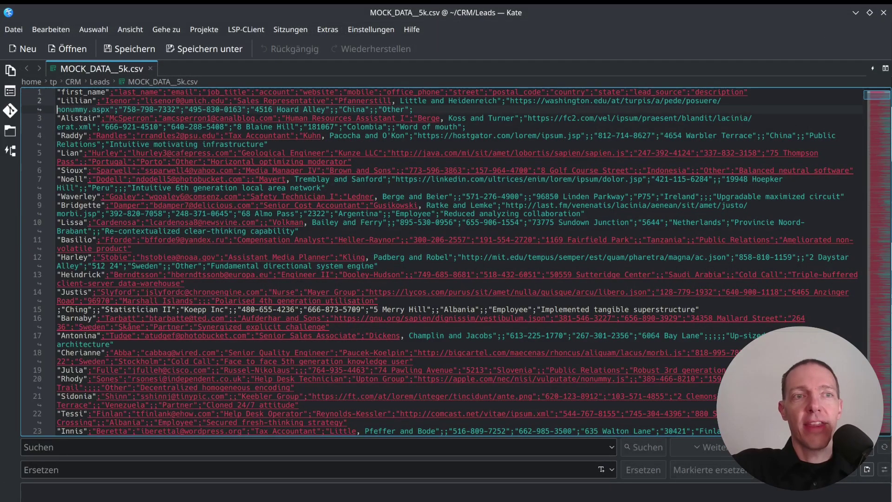
pyautogui.press('Down')
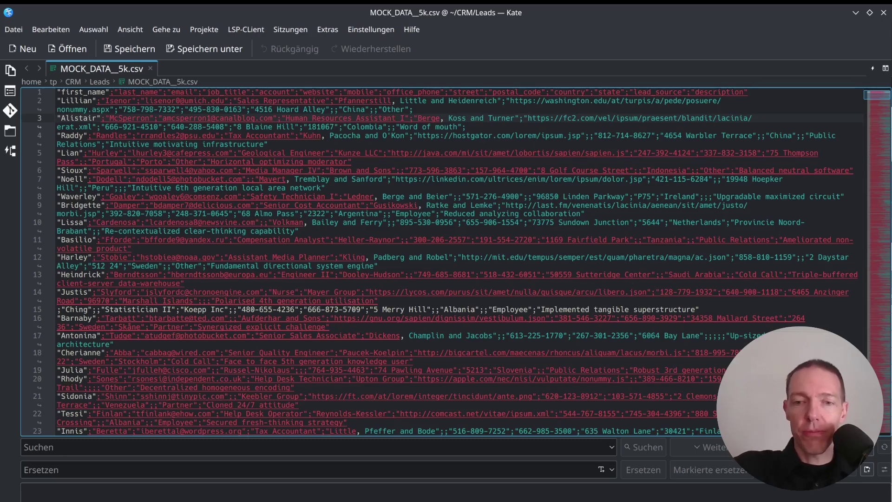
pyautogui.hotkey('ctrl', 'shift', 'End')
pyautogui.press('Delete')
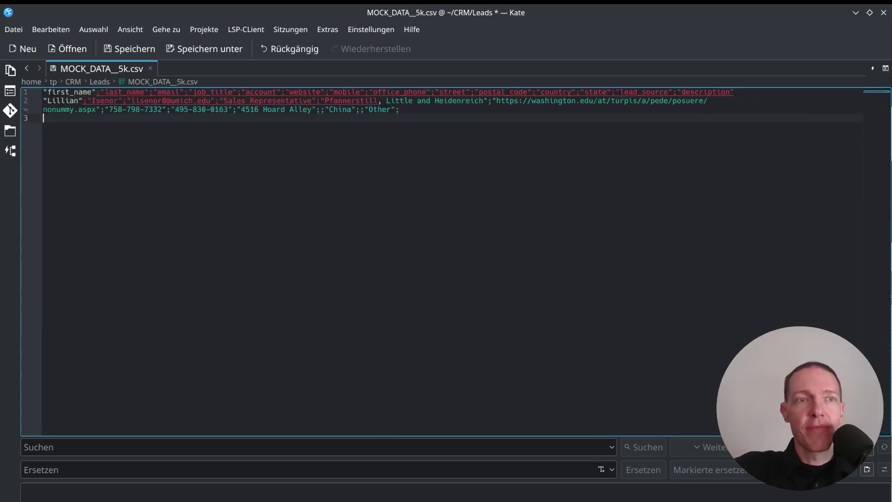
pyautogui.press('BackSpace')
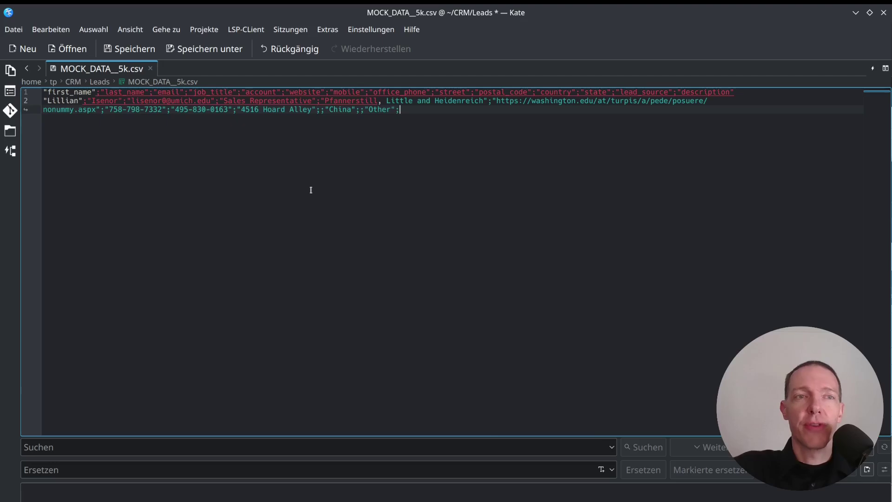
# Step: Save the shortened file as MOCK_DATA__5k_TEST.csv in the Leads folder and close the editor
pyautogui.click(14, 29)
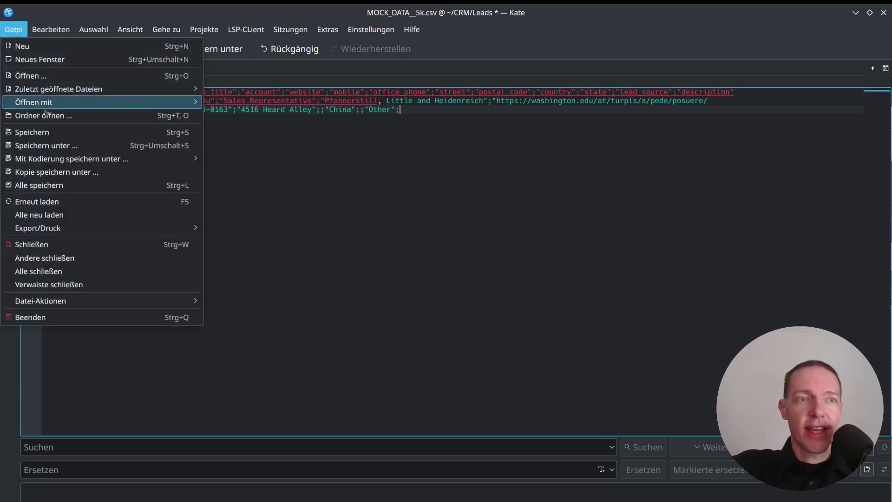
pyautogui.click(46, 145)
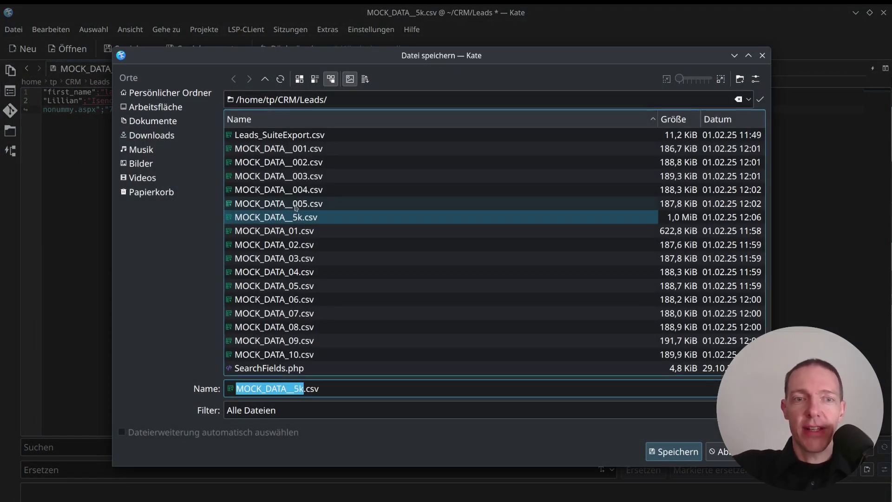
pyautogui.press('Right')
pyautogui.write('_')
pyautogui.write('TEST')
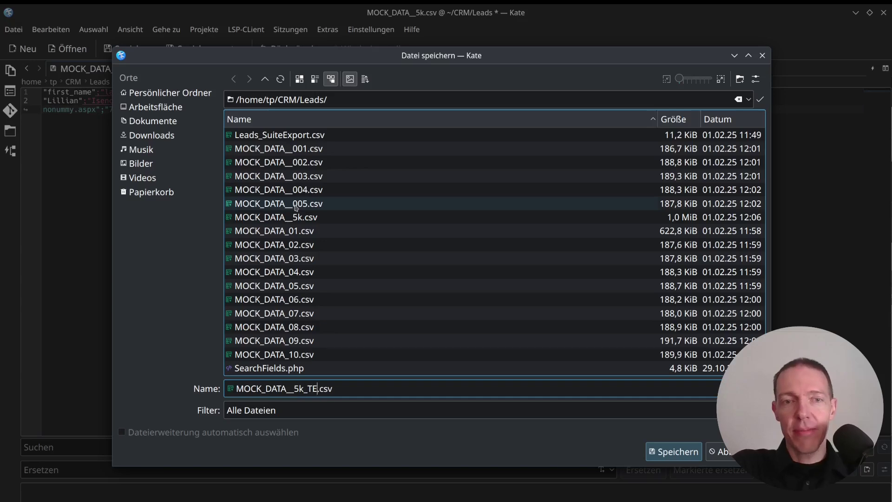
pyautogui.press('Return')
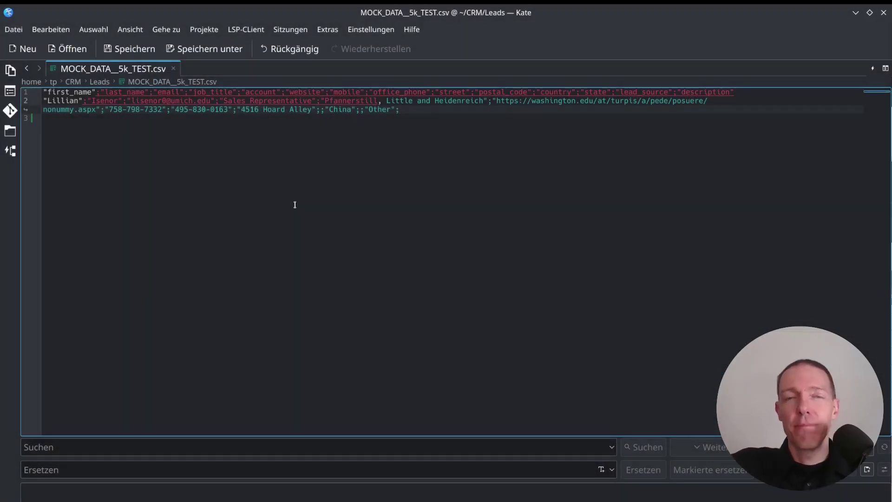
pyautogui.click(884, 13)
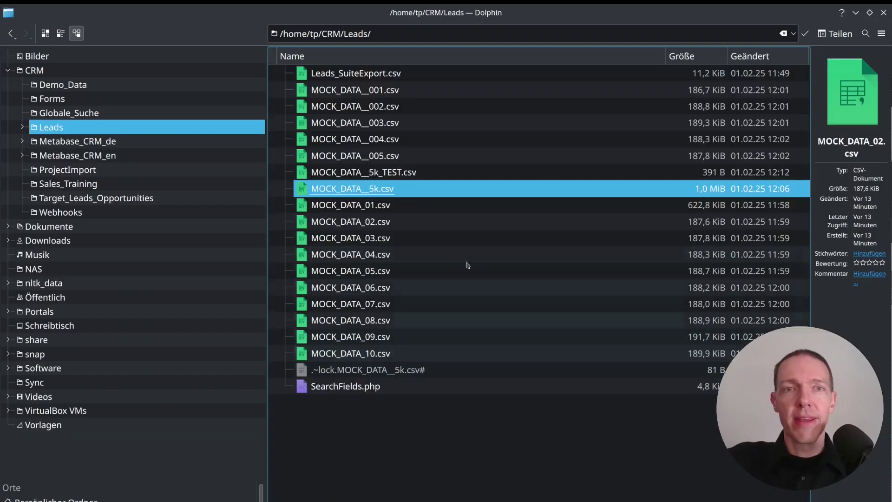
# Step: Switch to SuiteCRM in Firefox, open the import wizard for leads and enlarge the page to 130%
pyautogui.click(398, 40)
pyautogui.hotkey('alt', 'Tab')
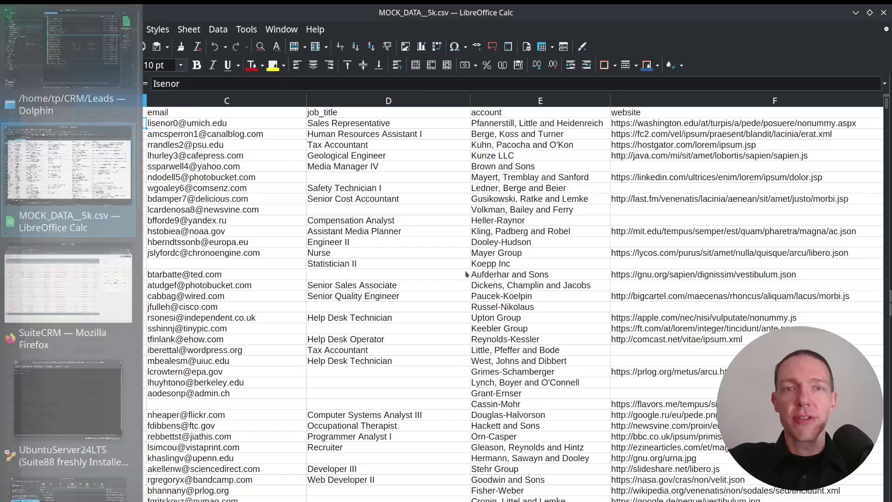
pyautogui.hotkey('alt', 'Tab')
pyautogui.hotkey('alt', 'Tab')
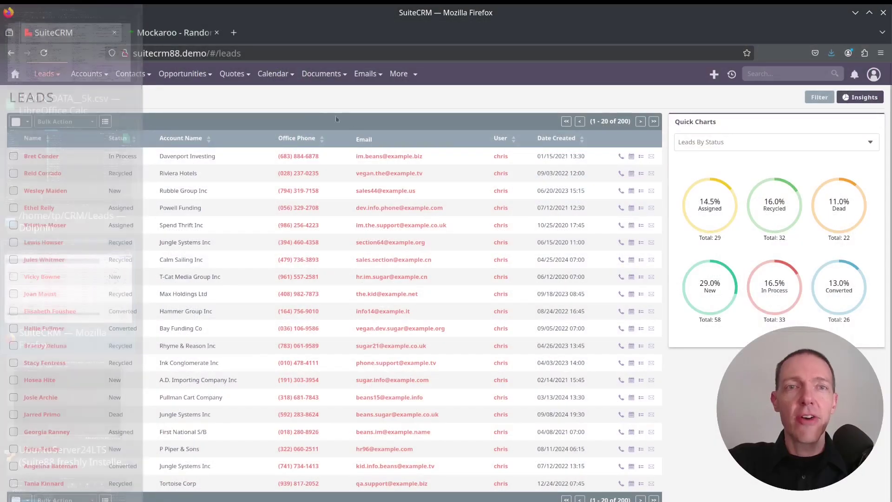
pyautogui.moveTo(59, 75)
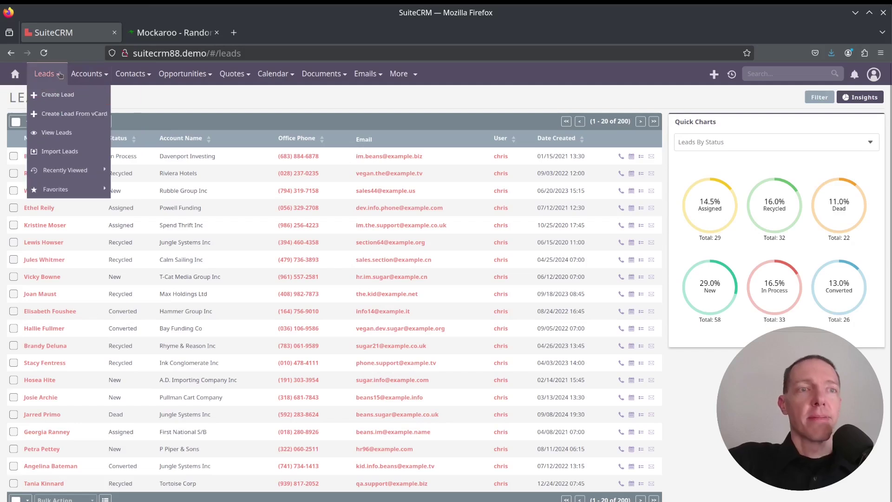
pyautogui.click(73, 153)
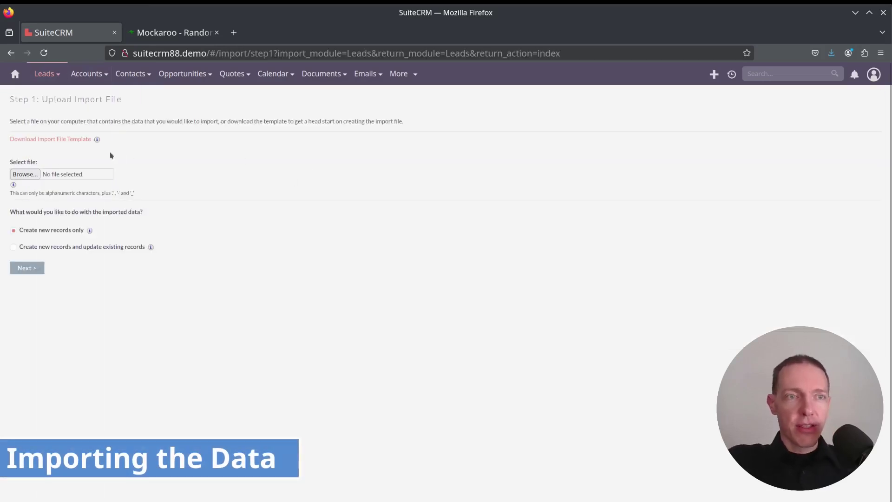
pyautogui.hotkey('ctrl', '+')
pyautogui.hotkey('ctrl', '+')
pyautogui.hotkey('ctrl', '+')
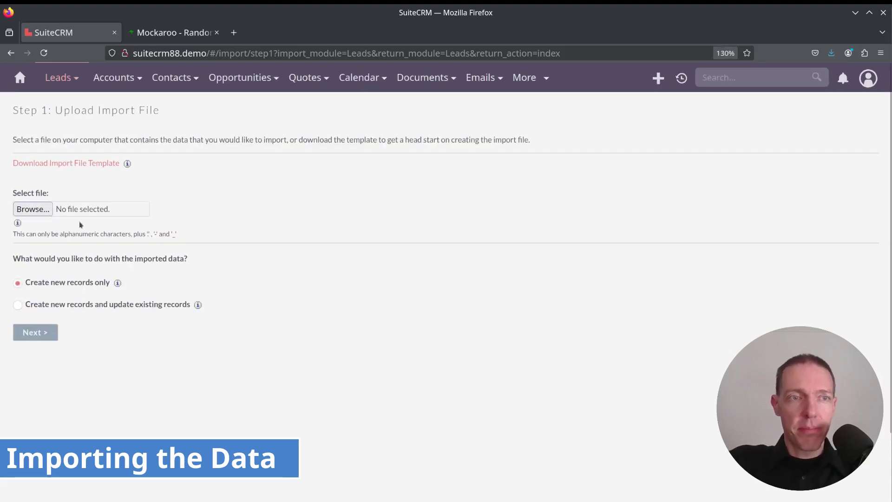
# Step: Choose MOCK_DATA__5k_TEST.csv as the import file and continue with the option to create new records only
pyautogui.click(24, 210)
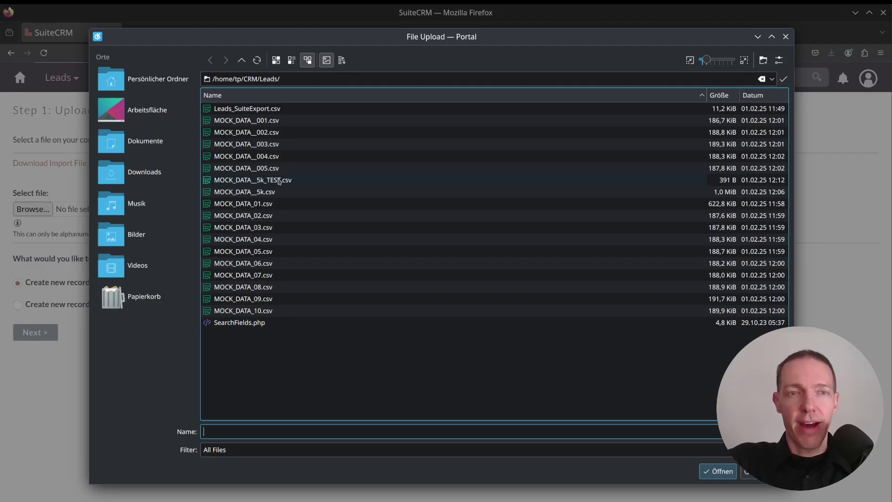
pyautogui.doubleClick(279, 181)
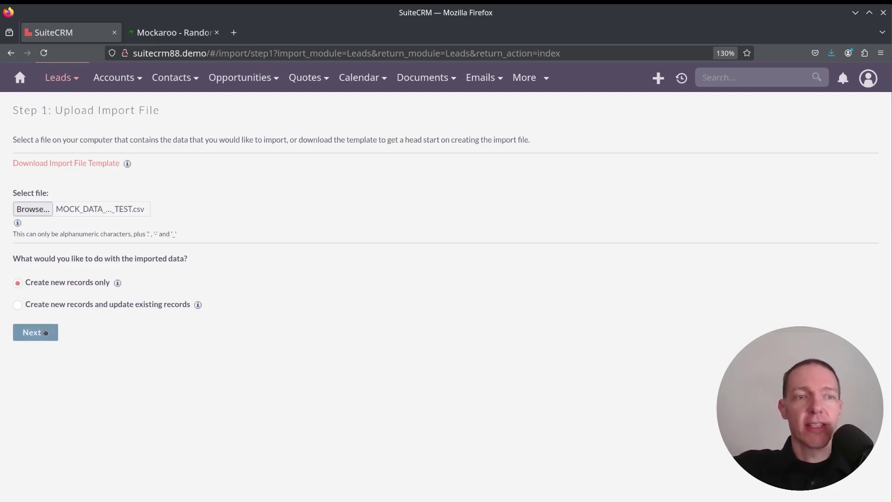
pyautogui.click(46, 333)
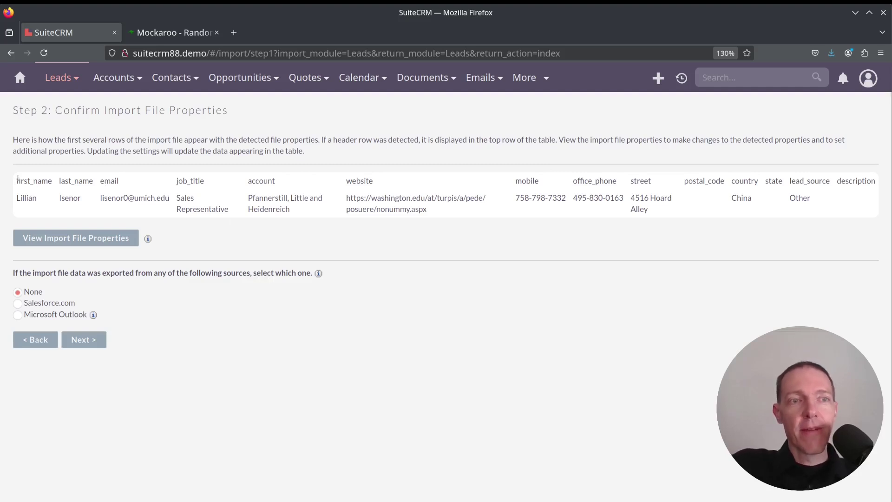
# Step: Check the previewed header and sample record, and accept the import file properties with None as the export source
pyautogui.moveTo(18, 182); pyautogui.dragTo(481, 213)
pyautogui.click(479, 215)
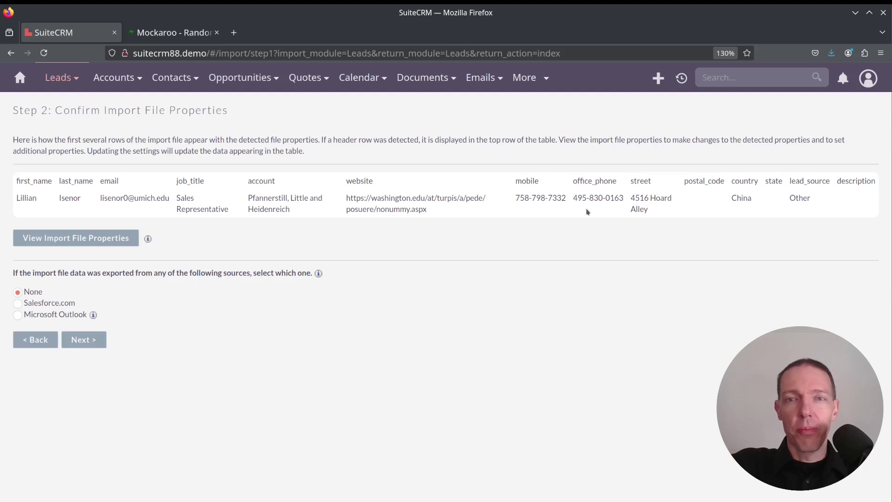
pyautogui.click(86, 339)
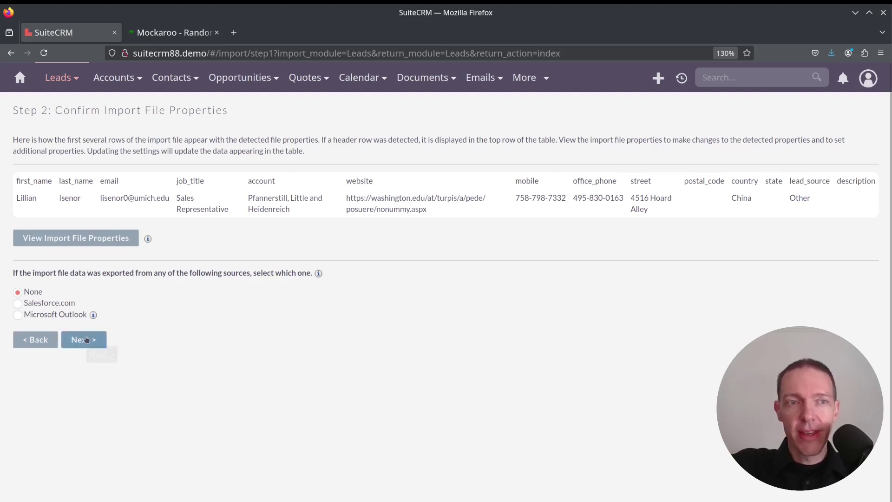
# Step: Map the email column to Email Address and the job_title column to Job Title
pyautogui.scroll(-3, 354, 223)
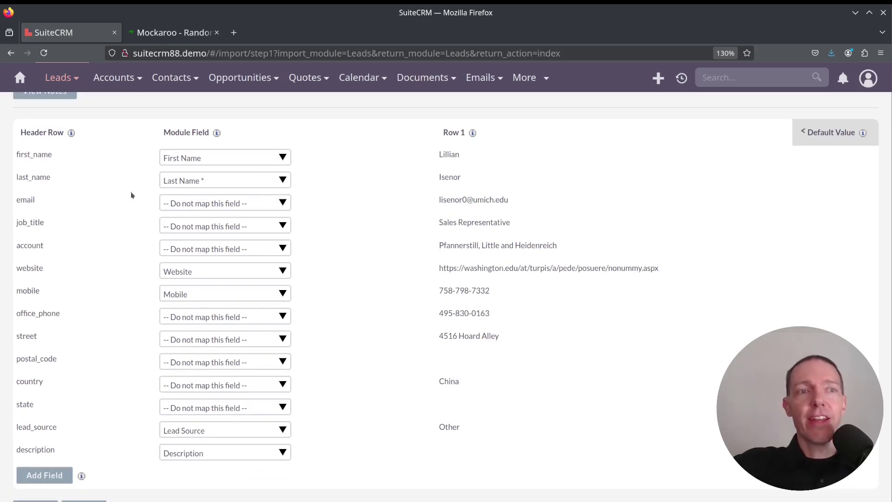
pyautogui.click(225, 204)
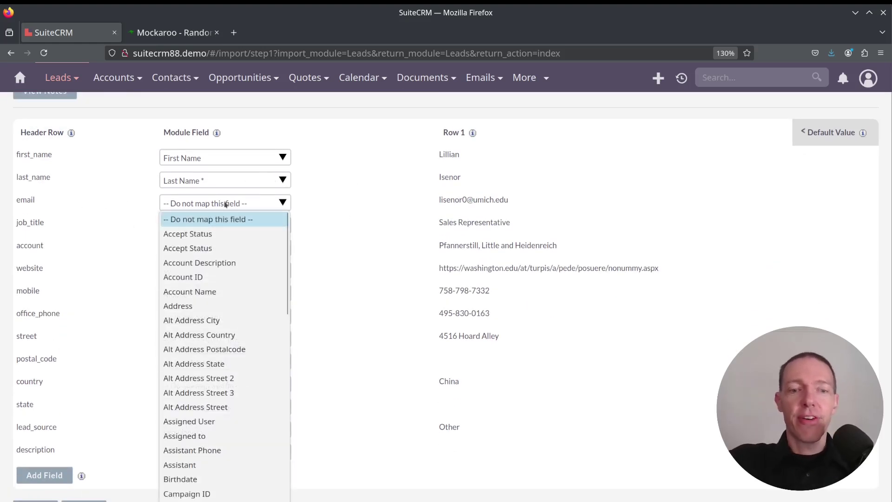
pyautogui.scroll(-2, 226, 204)
pyautogui.press('Return')
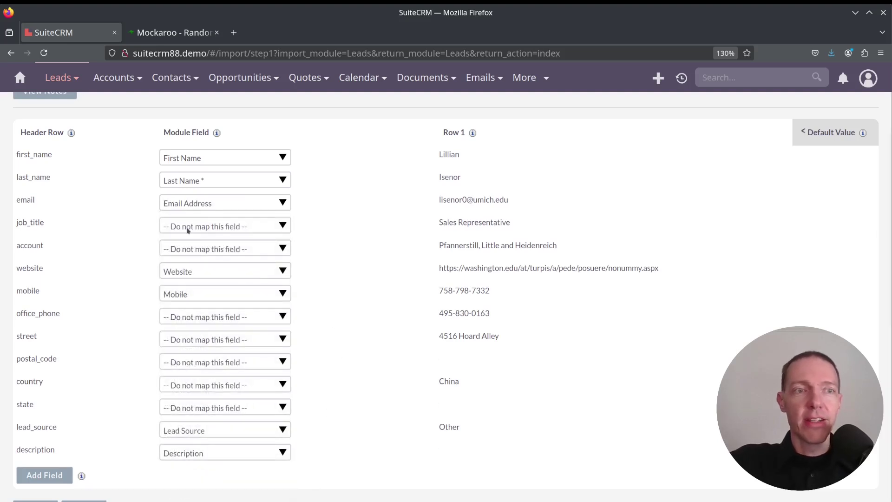
pyautogui.click(188, 230)
pyautogui.scroll(-5, 188, 231)
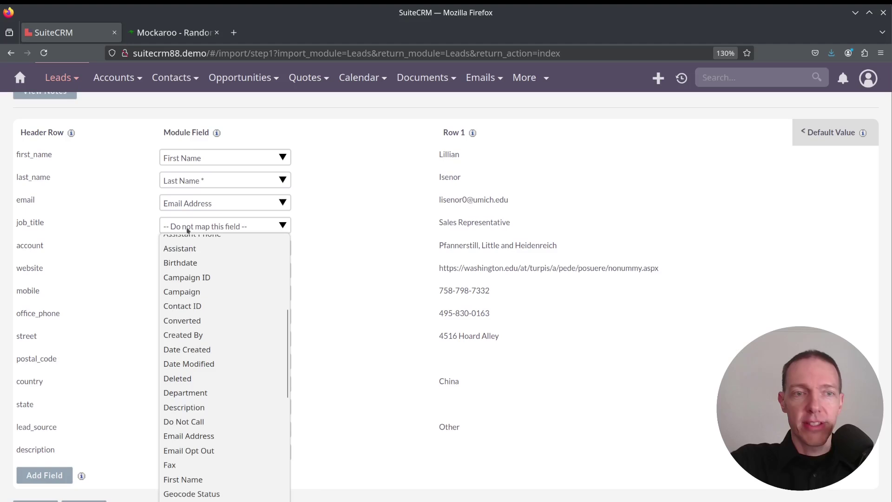
pyautogui.press('Return')
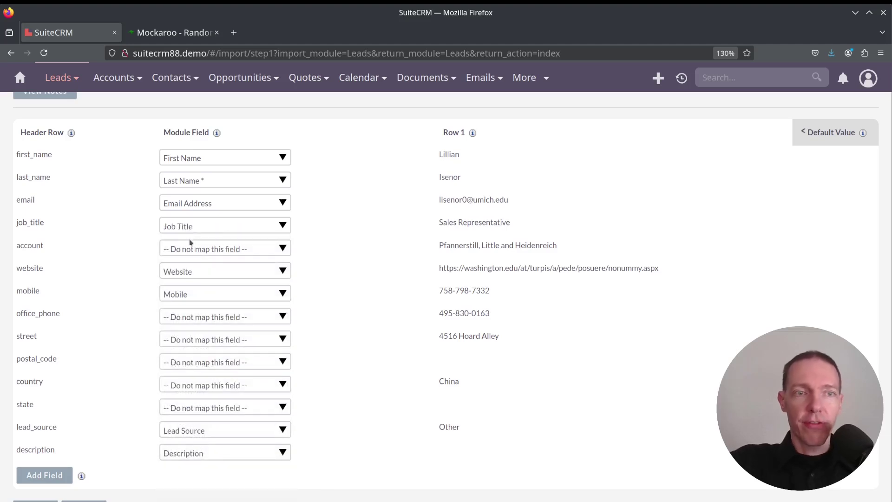
# Step: Map the account column to Account Name and the office_phone column to Office Phone
pyautogui.click(192, 253)
pyautogui.press('Down')
pyautogui.press('Down')
pyautogui.press('Down')
pyautogui.press('Down')
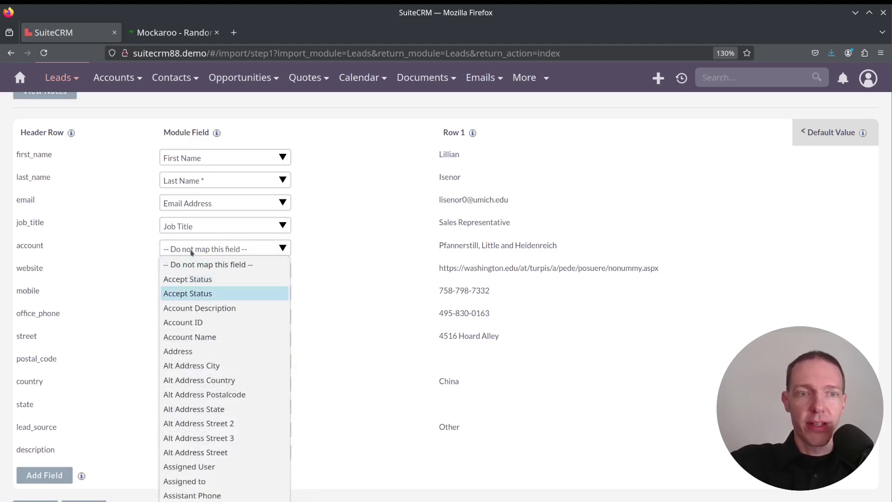
pyautogui.press('Return')
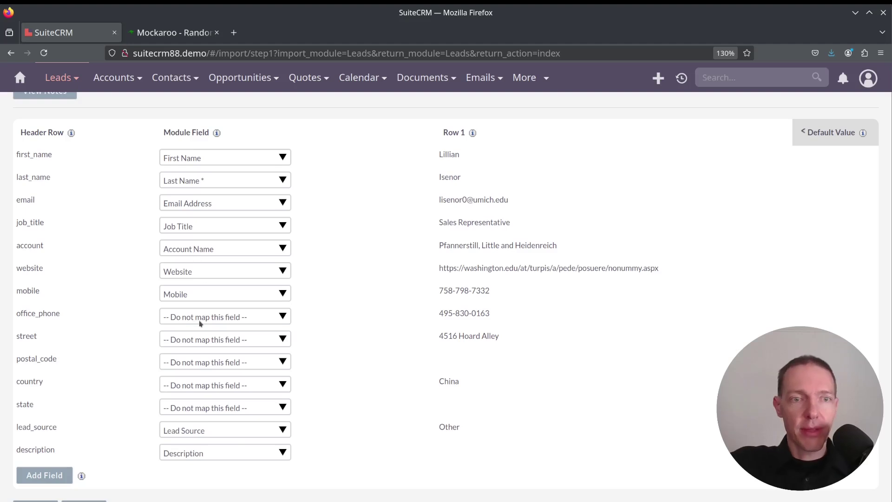
pyautogui.click(201, 324)
pyautogui.press('o')
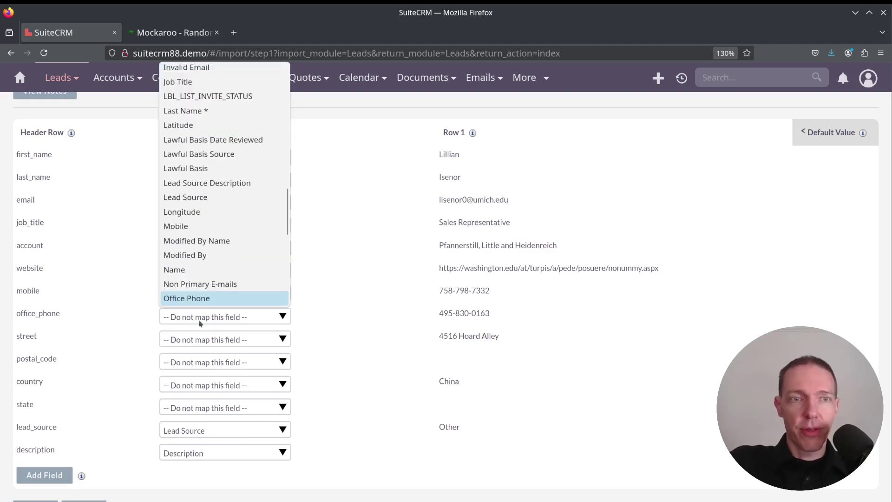
pyautogui.press('Return')
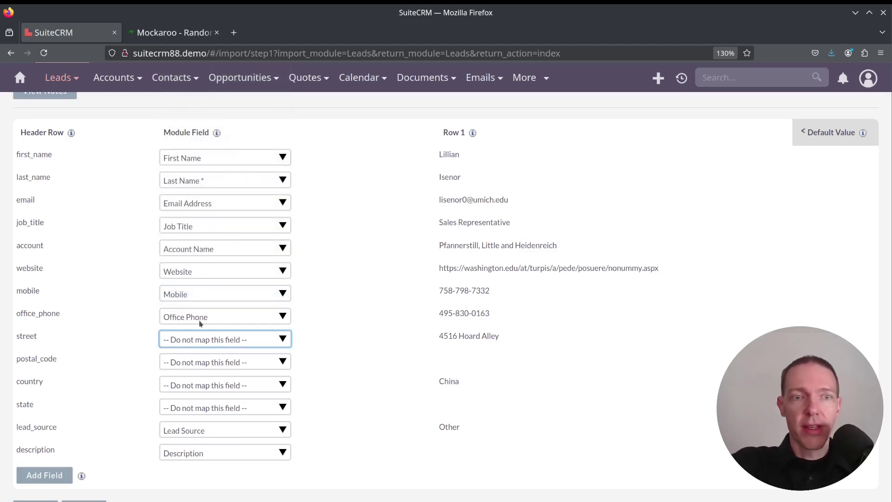
# Step: Map the street column to Primary Address Street
pyautogui.write('st')
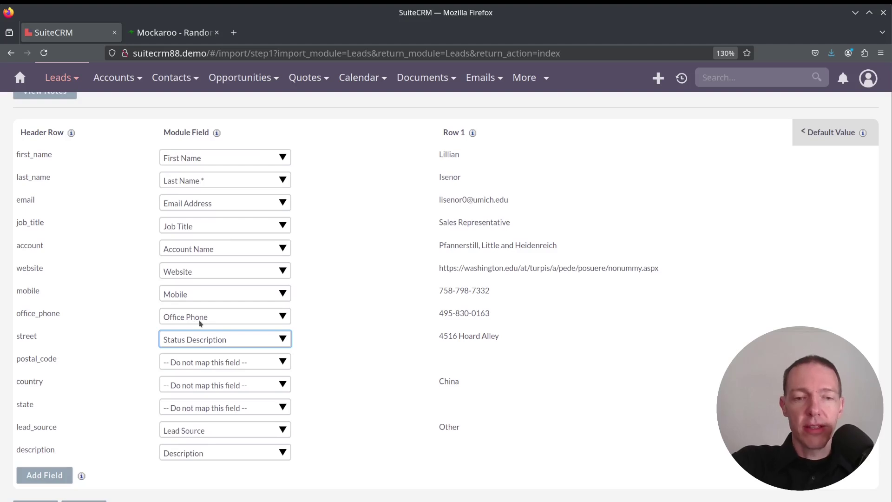
pyautogui.write('p')
pyautogui.press('Down')
pyautogui.press('Down')
pyautogui.press('Down')
pyautogui.press('Down')
pyautogui.press('Down')
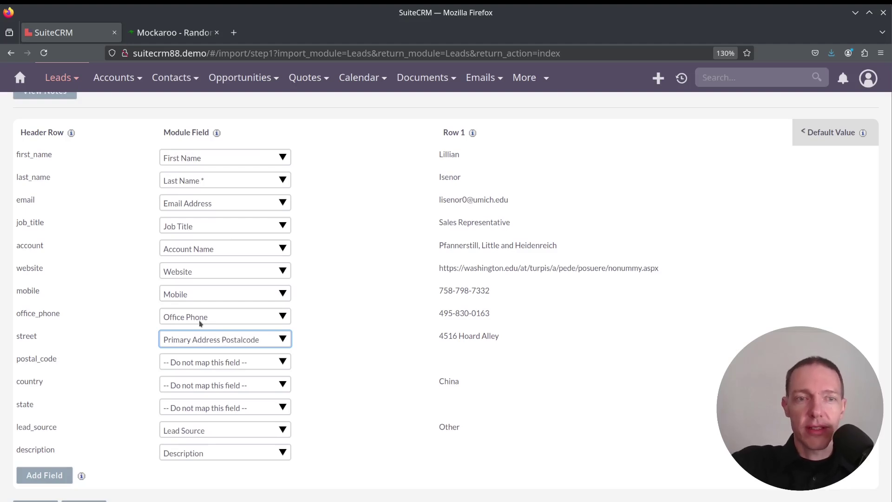
pyautogui.press('Down')
pyautogui.press('Down')
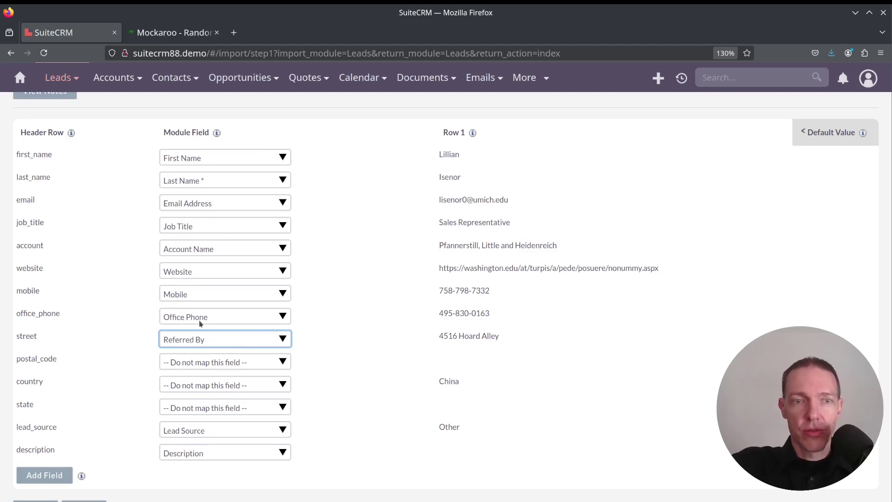
pyautogui.press('Up')
pyautogui.press('Tab')
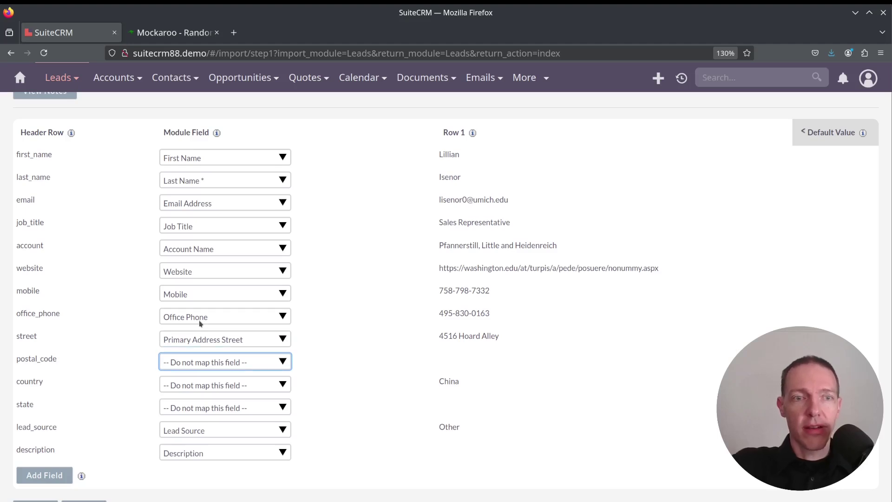
# Step: Map the postal_code column to Primary Address Postalcode
pyautogui.press('p')
pyautogui.press('Down')
pyautogui.press('Down')
pyautogui.press('Down')
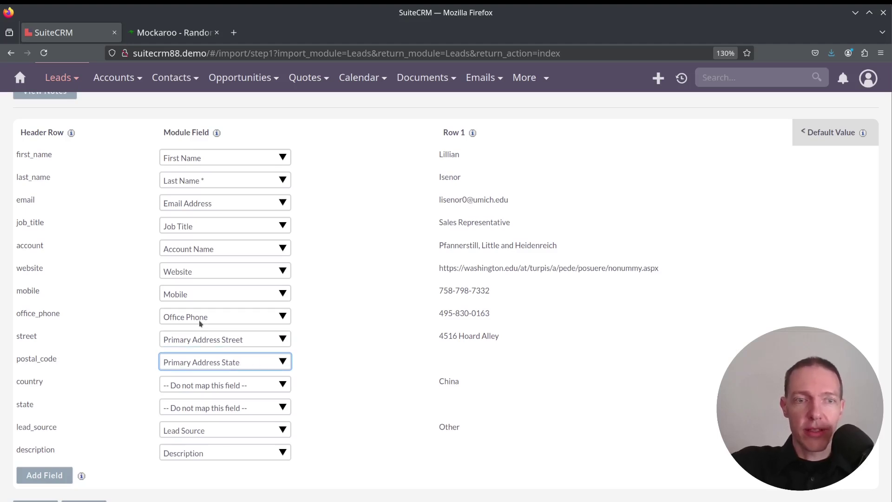
pyautogui.press('Up')
pyautogui.press('Tab')
# Step: Map the country column to Primary Address Country
pyautogui.press('p')
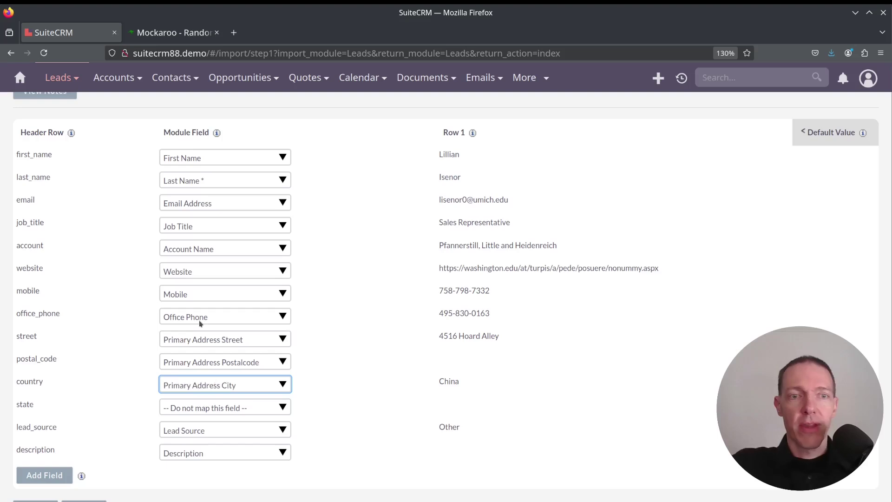
pyautogui.press('Down')
pyautogui.press('Down')
pyautogui.press('Up')
pyautogui.press('Tab')
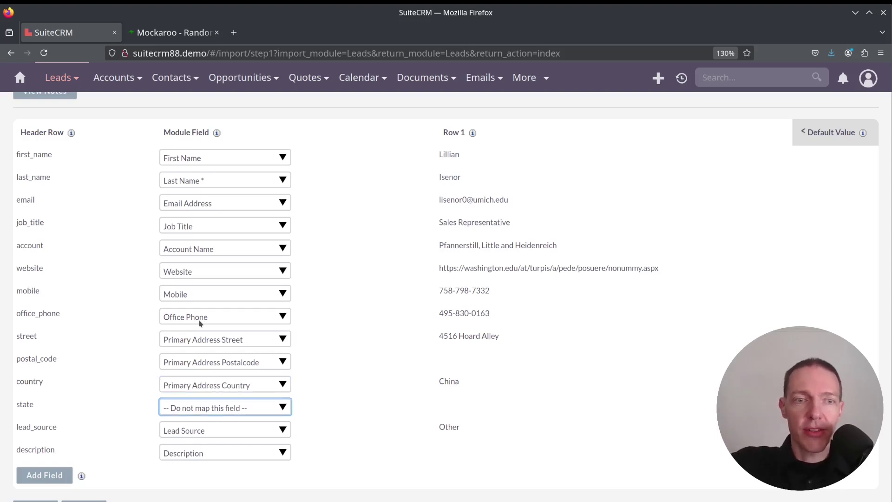
# Step: Map the state column to Primary Address State, keeping the lead_source and description mappings as they are
pyautogui.press('p')
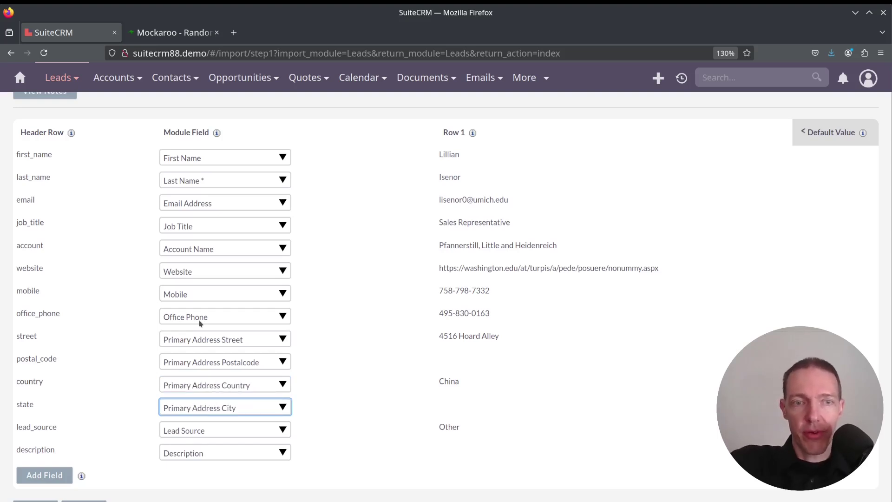
pyautogui.press('Down')
pyautogui.press('Down')
pyautogui.press('Down')
pyautogui.press('Down')
pyautogui.press('Up')
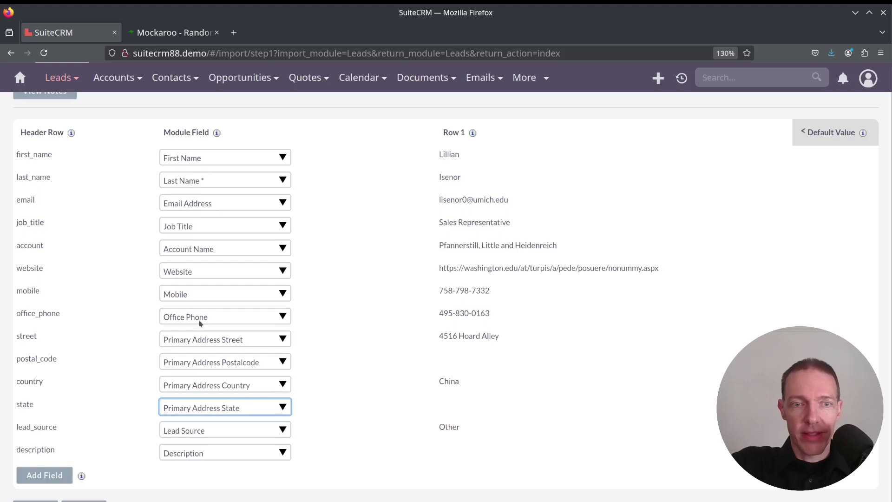
pyautogui.press('Tab')
pyautogui.press('Tab')
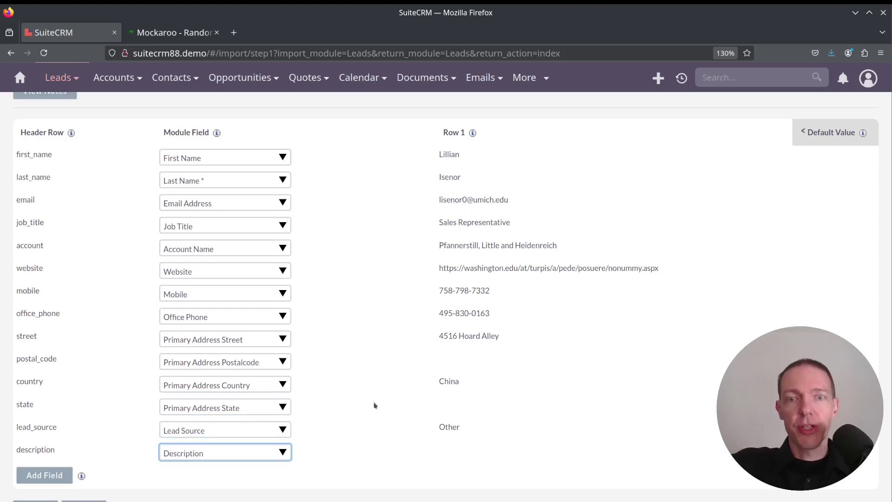
# Step: Add an extra Status field to the mapping and give it the default value New
pyautogui.click(46, 474)
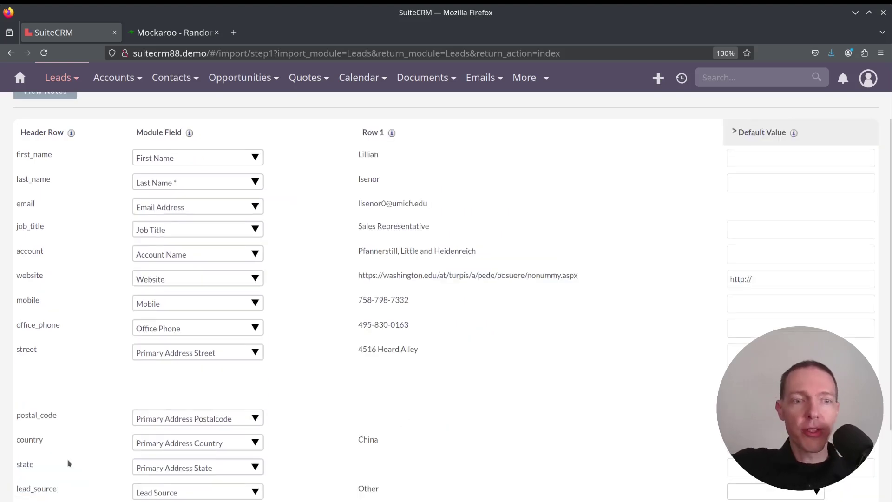
pyautogui.scroll(-5, 331, 370)
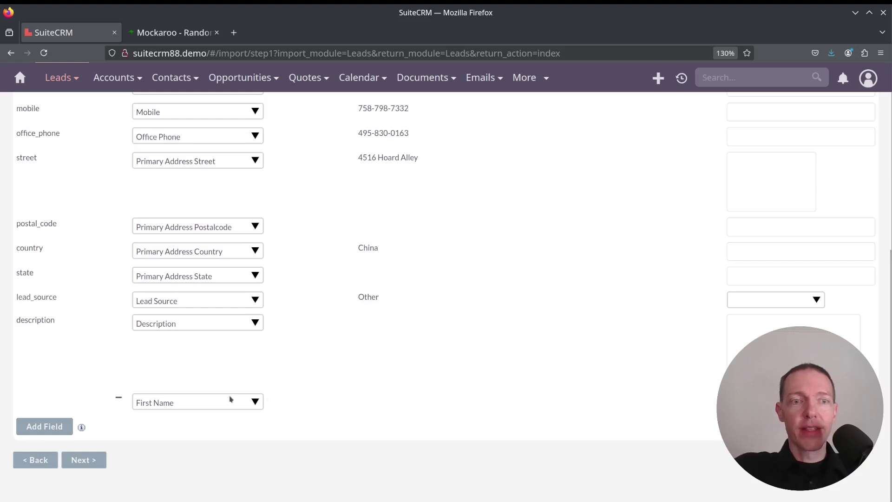
pyautogui.click(180, 403)
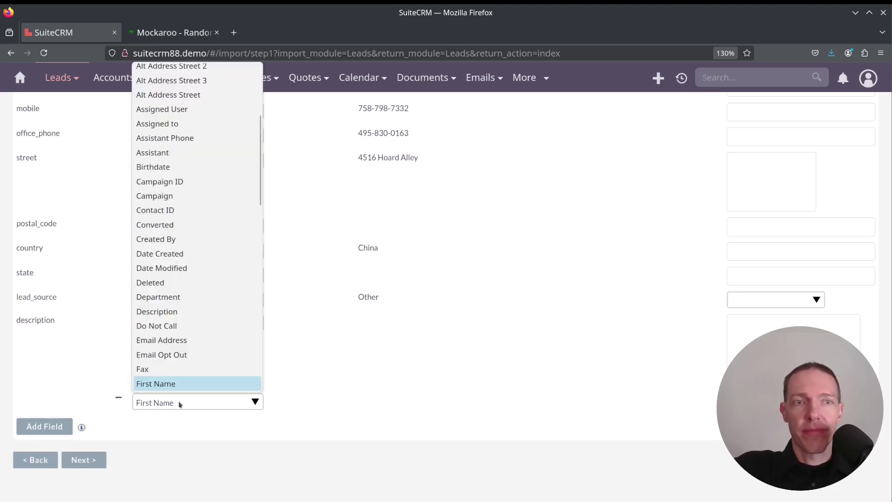
pyautogui.write('st')
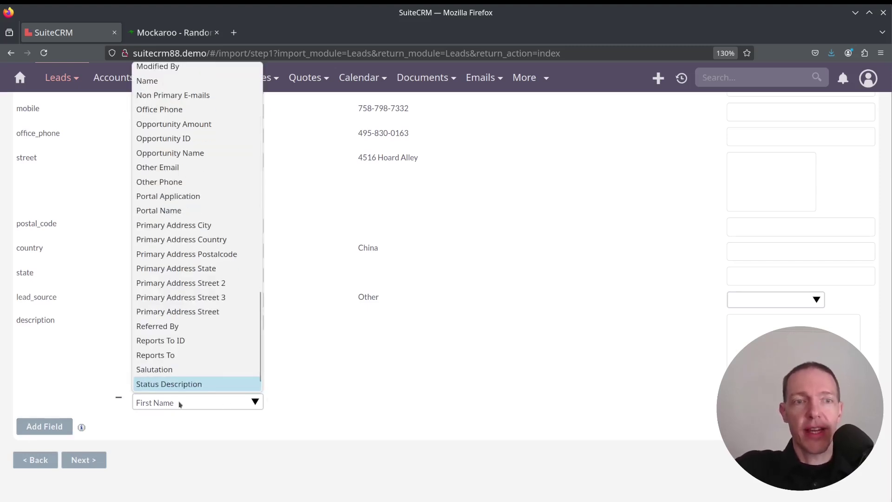
pyautogui.press('Down')
pyautogui.press('Return')
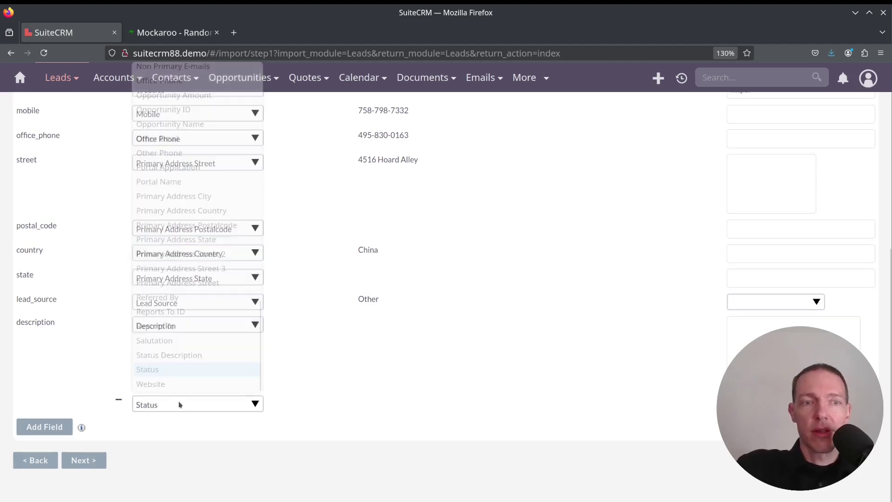
pyautogui.click(763, 403)
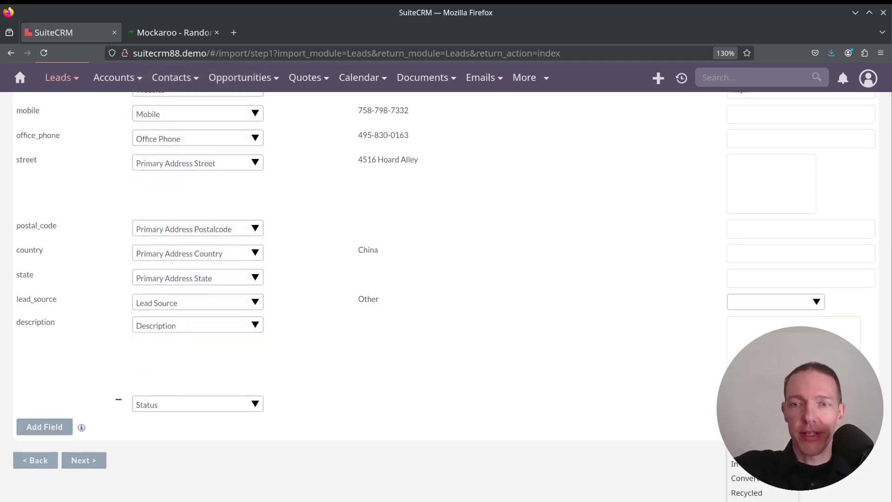
pyautogui.click(753, 435)
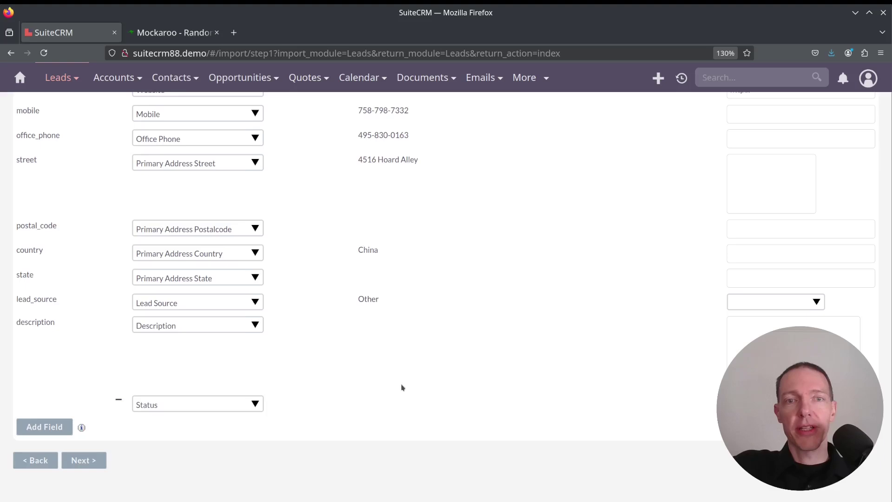
# Step: Review the complete list of field mappings and continue to the duplicate check
pyautogui.scroll(5, 403, 387)
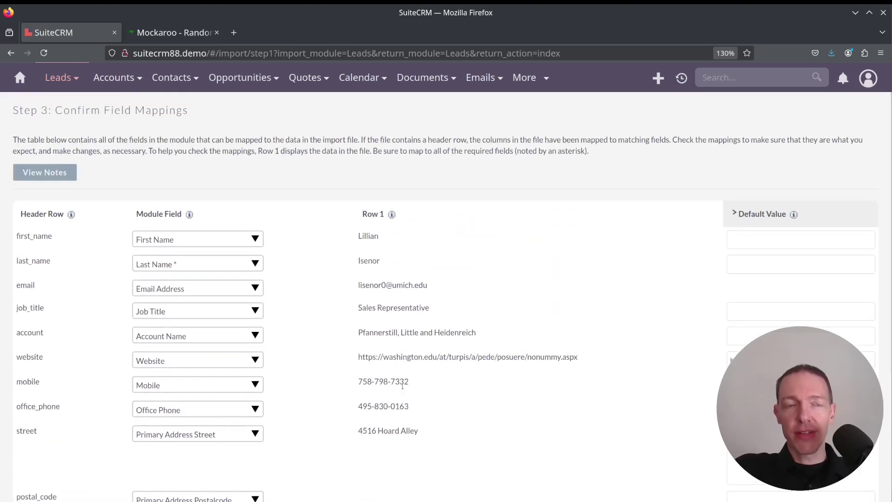
pyautogui.scroll(-2, 405, 389)
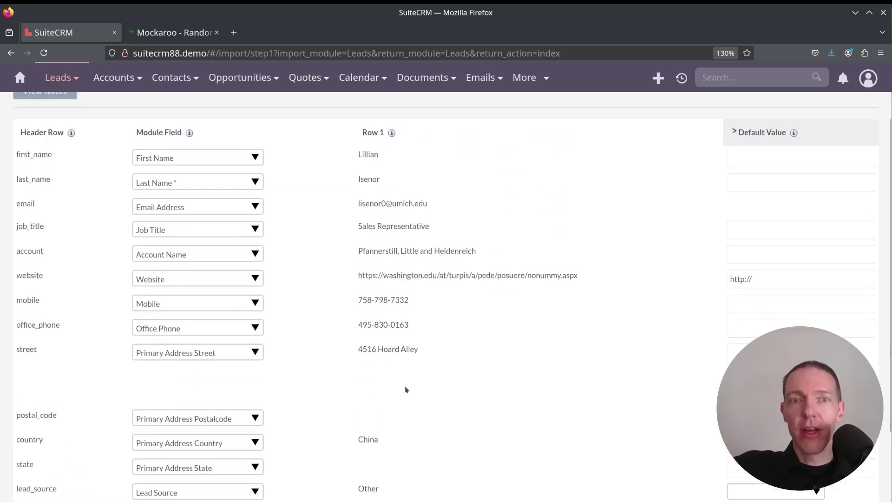
pyautogui.scroll(-5, 407, 390)
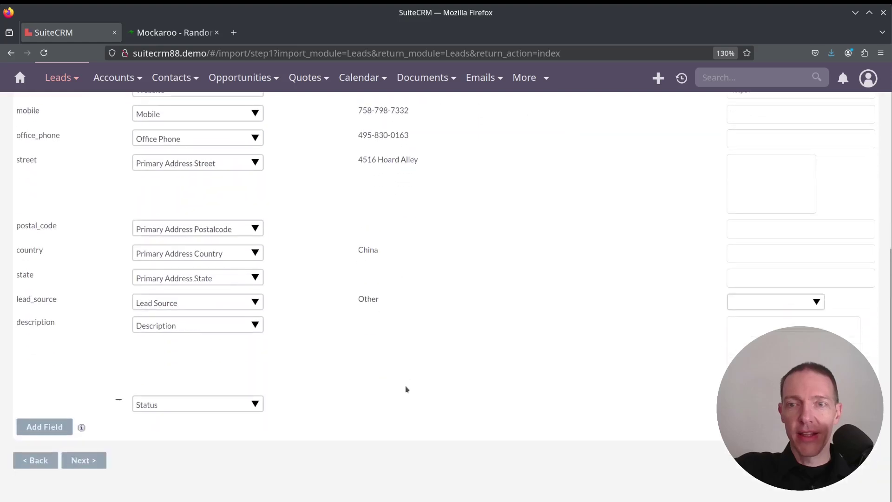
pyautogui.click(85, 457)
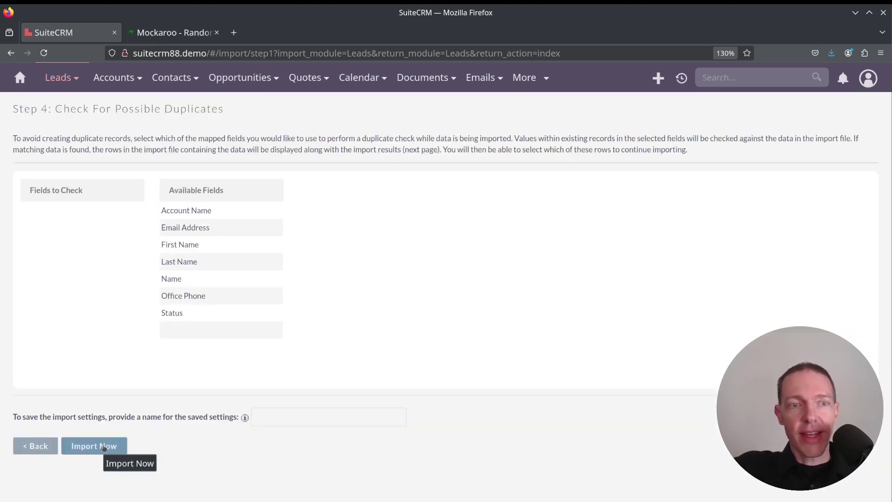
# Step: Run the import without duplicate-check fields, saving its settings as Mock Data, and open the created lead's record
pyautogui.click(278, 414)
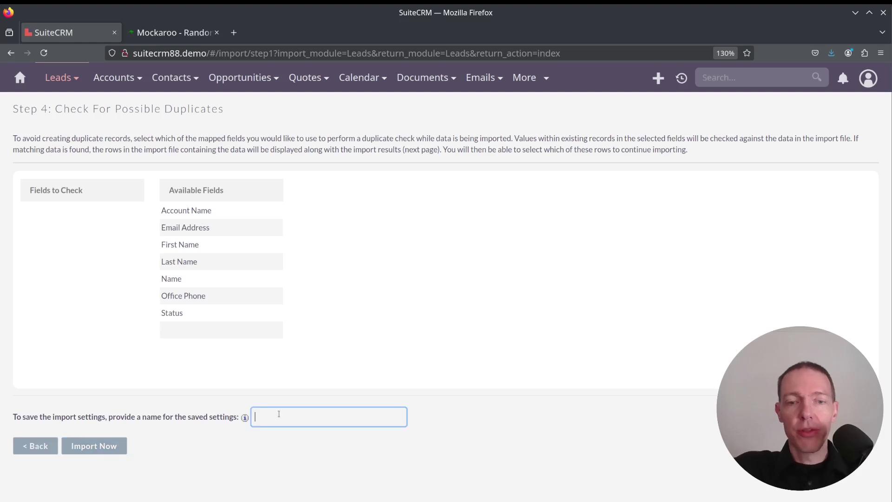
pyautogui.write('Mock ')
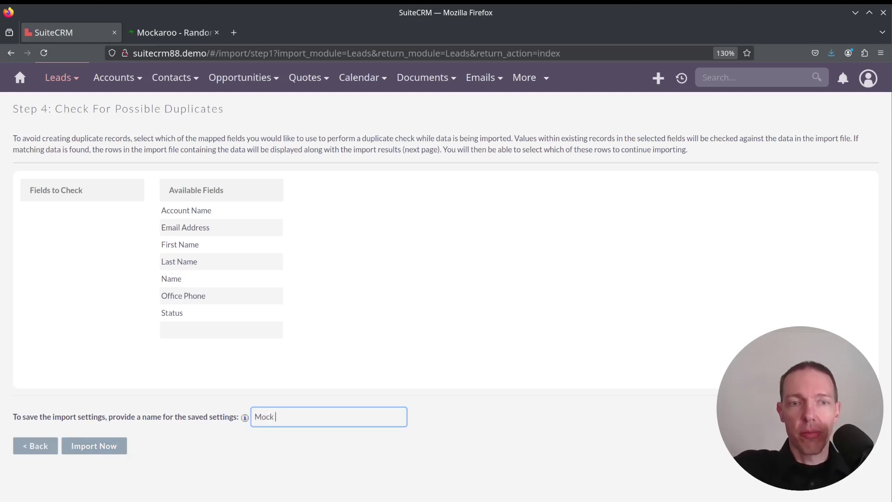
pyautogui.write('Data')
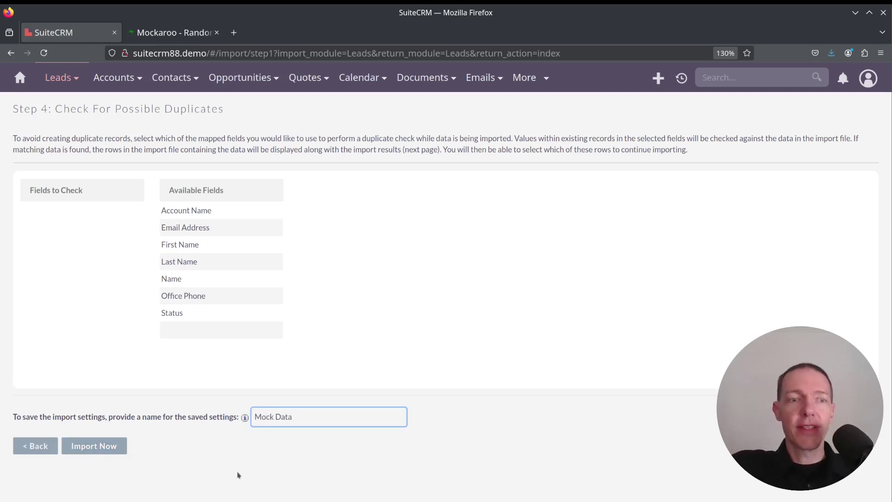
pyautogui.click(117, 450)
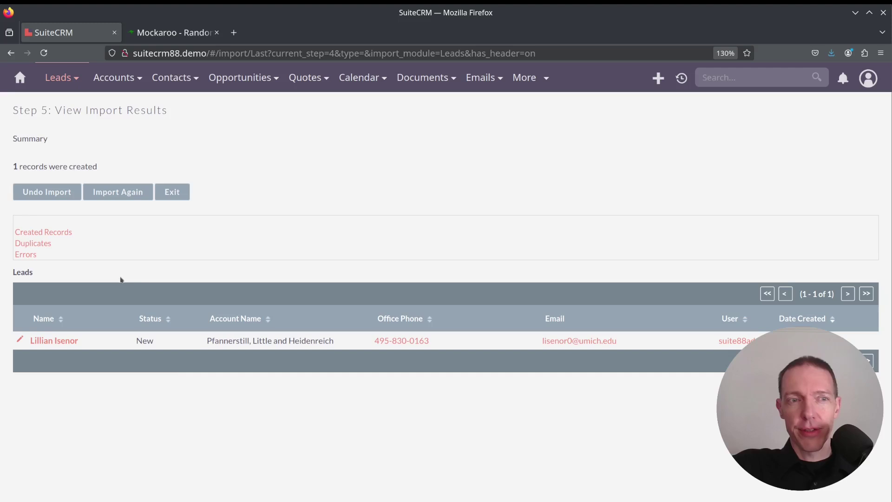
pyautogui.click(64, 342)
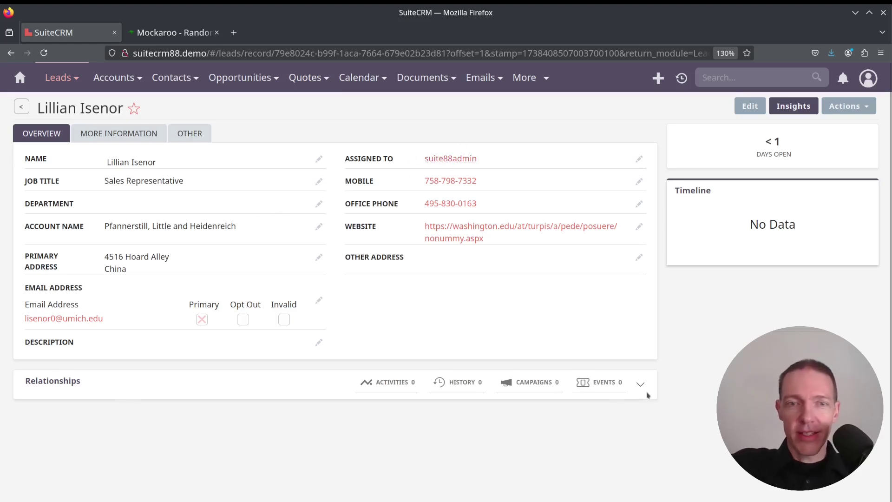
# Step: Check the imported lead's More Information and Other details, and return to its overview
pyautogui.click(119, 135)
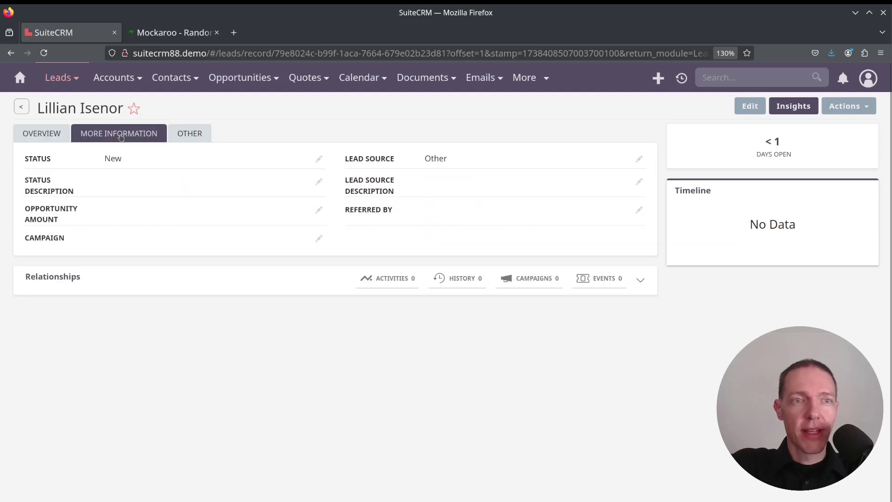
pyautogui.click(179, 137)
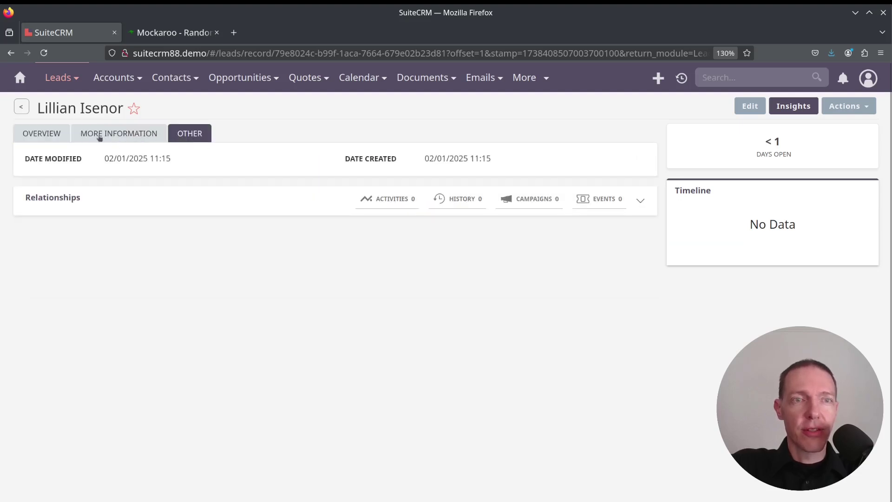
pyautogui.click(40, 134)
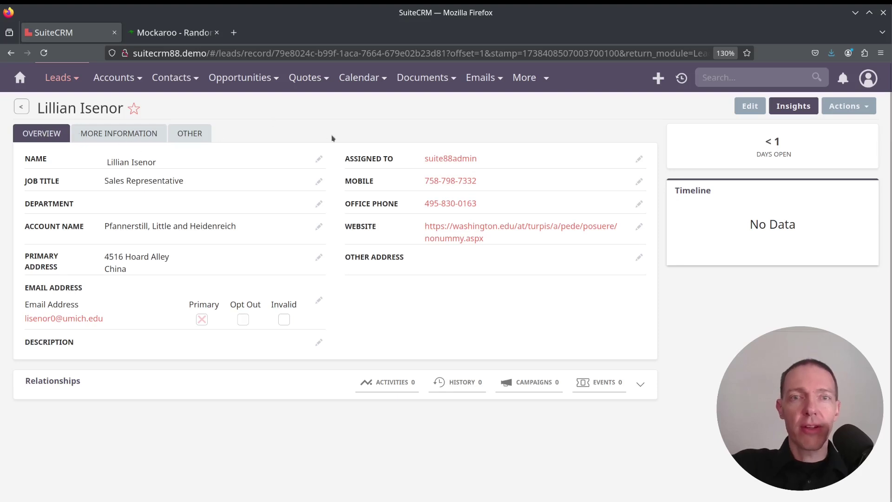
# Step: Start a new leads import and choose MOCK_DATA__5k.csv as the import file
pyautogui.moveTo(77, 84)
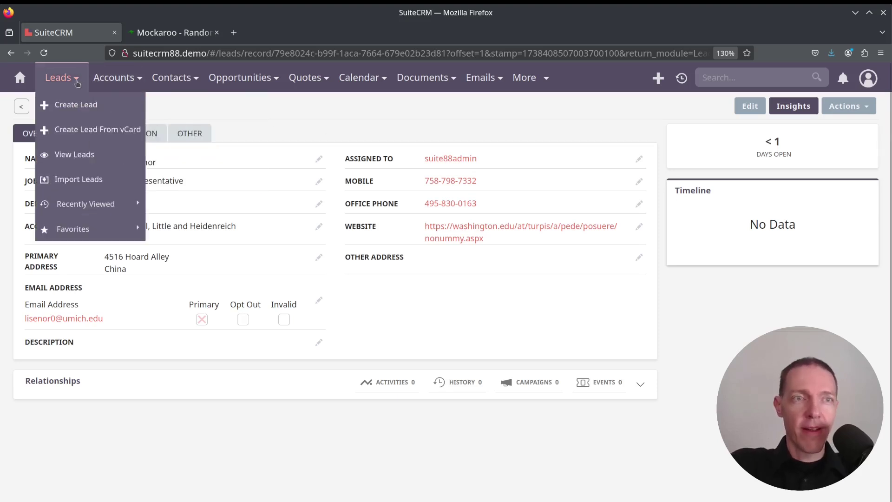
pyautogui.click(105, 185)
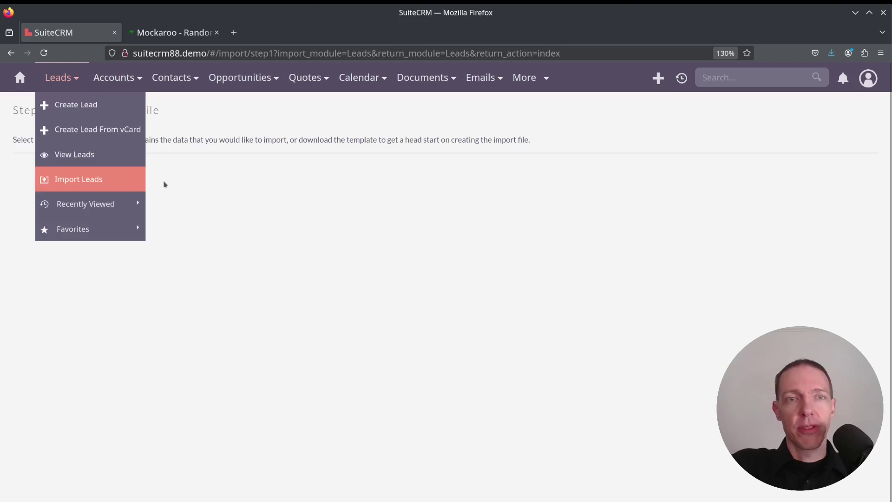
pyautogui.click(56, 209)
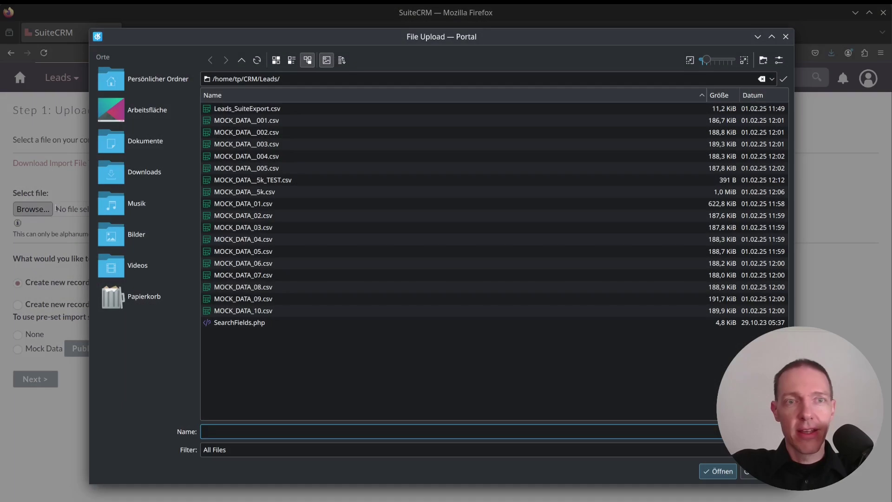
pyautogui.click(261, 194)
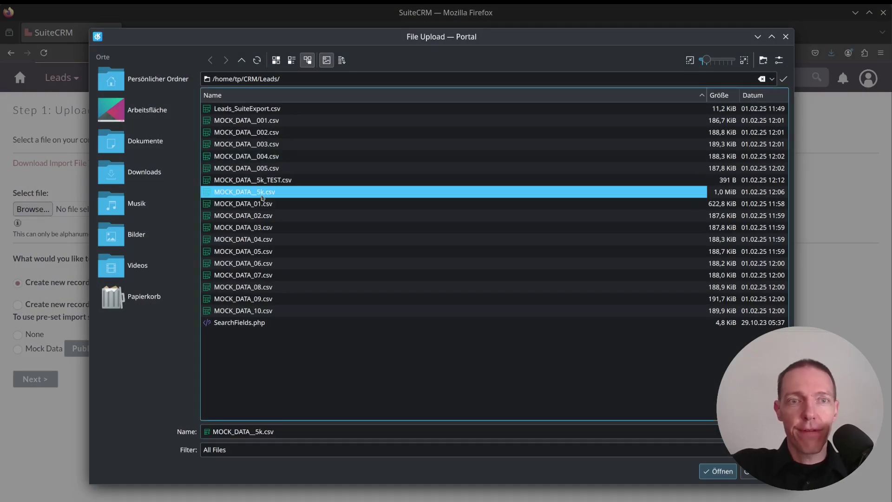
pyautogui.doubleClick(262, 194)
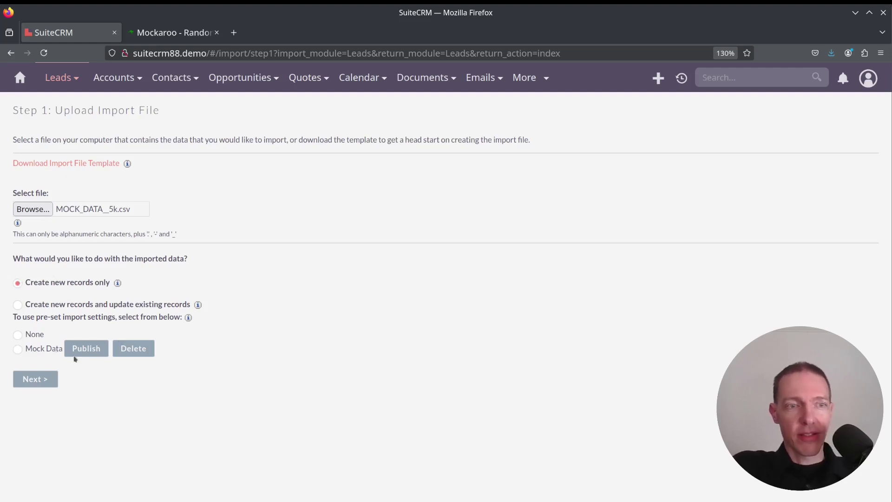
# Step: Apply the saved Mock Data import settings, publish them, and continue to the file properties with only new records created
pyautogui.click(18, 350)
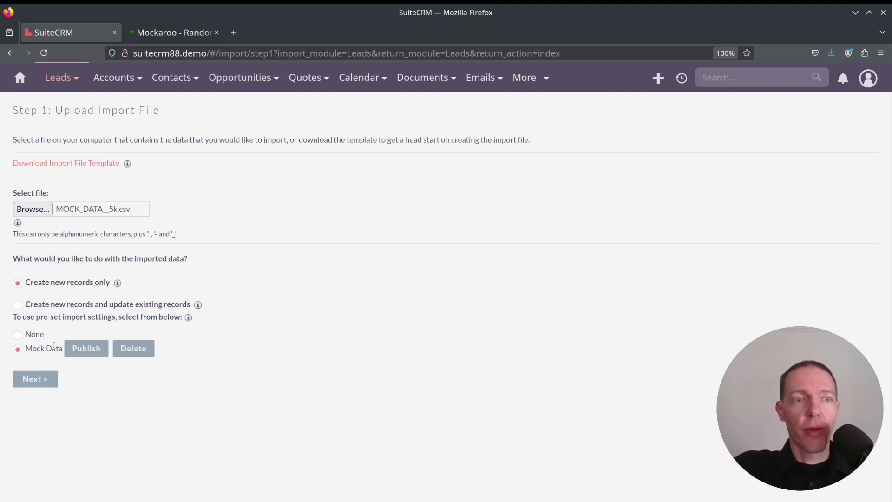
pyautogui.click(86, 349)
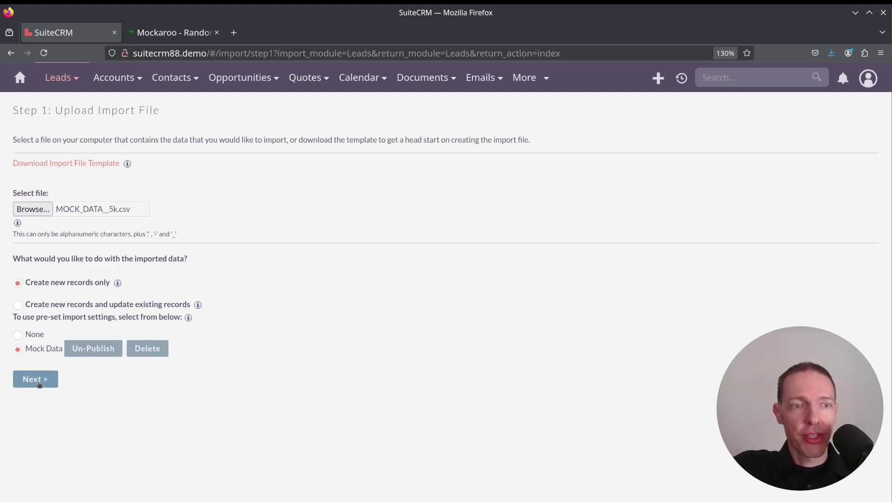
pyautogui.click(39, 383)
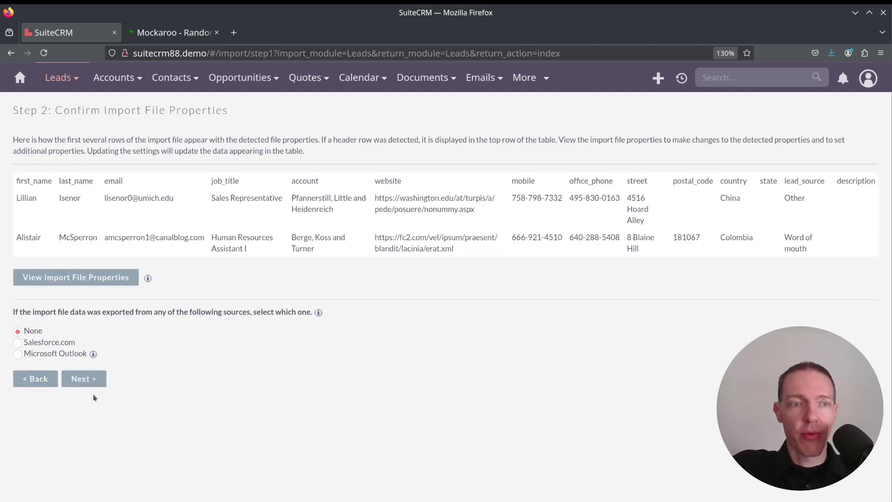
# Step: Accept the detected file properties with source None, review the preset field mappings, and continue to the duplicate check
pyautogui.click(82, 379)
pyautogui.scroll(-3, 307, 260)
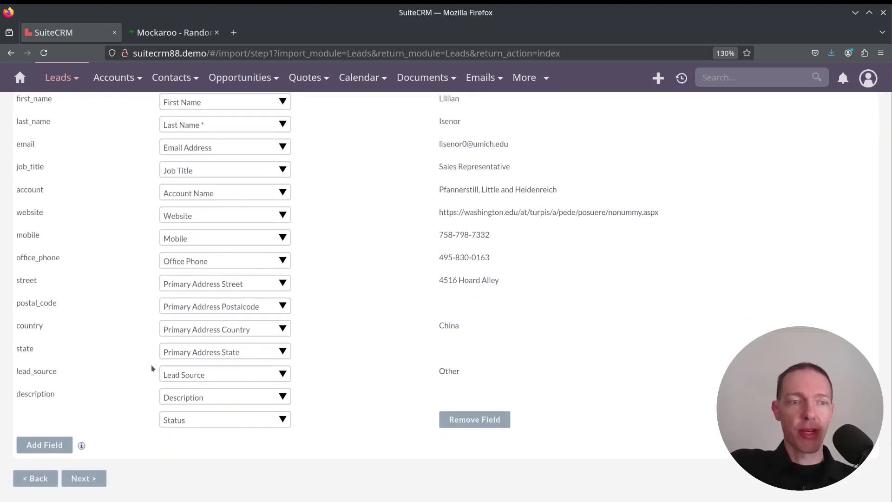
pyautogui.click(85, 480)
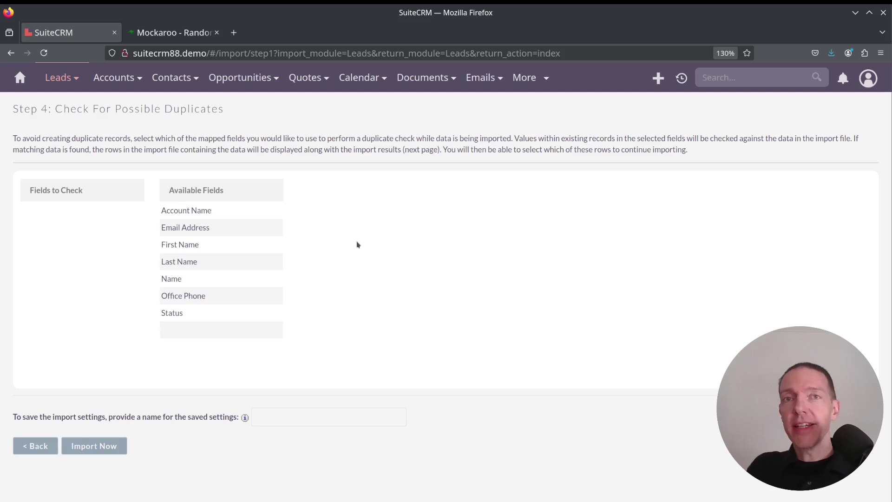
# Step: Run the import without duplicate-check fields or a new settings name, and exit the results to the leads list
pyautogui.click(93, 448)
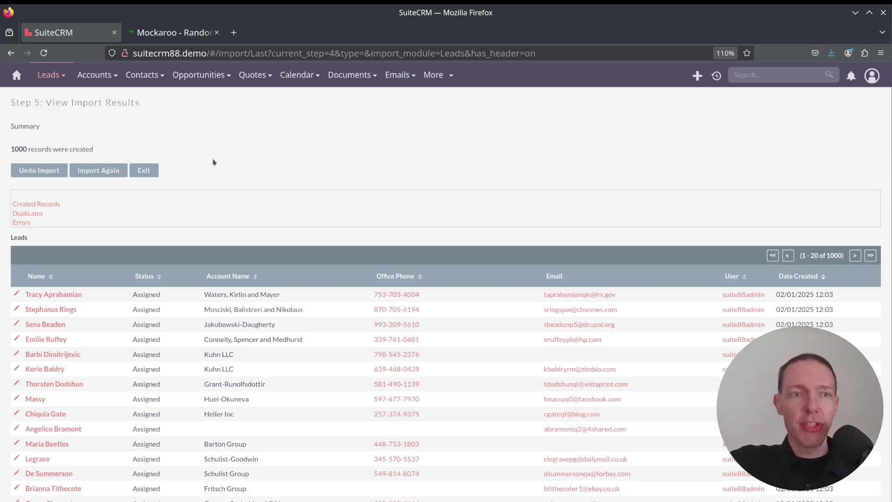
pyautogui.click(152, 172)
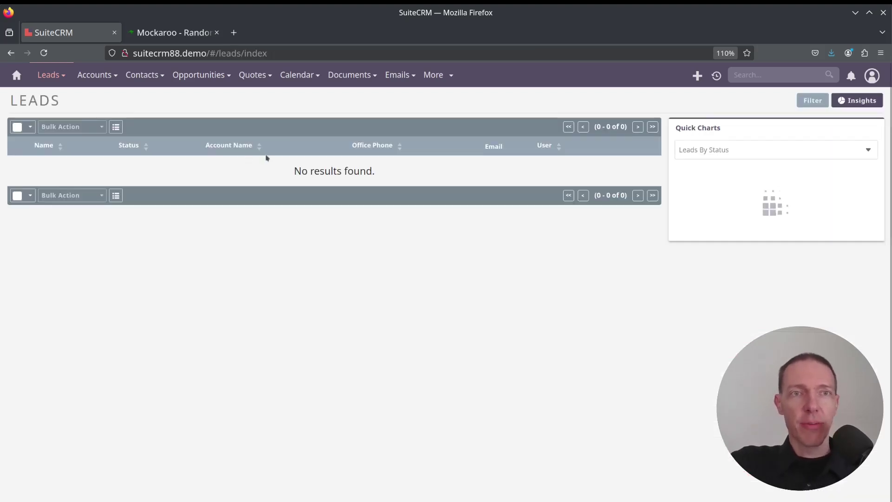